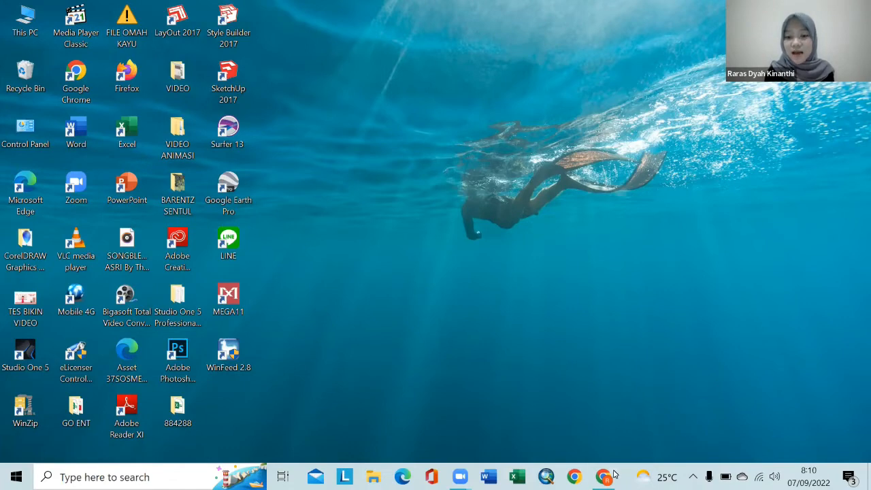
# Step: Open the NCBI website in Chrome
pyautogui.click(604, 477)
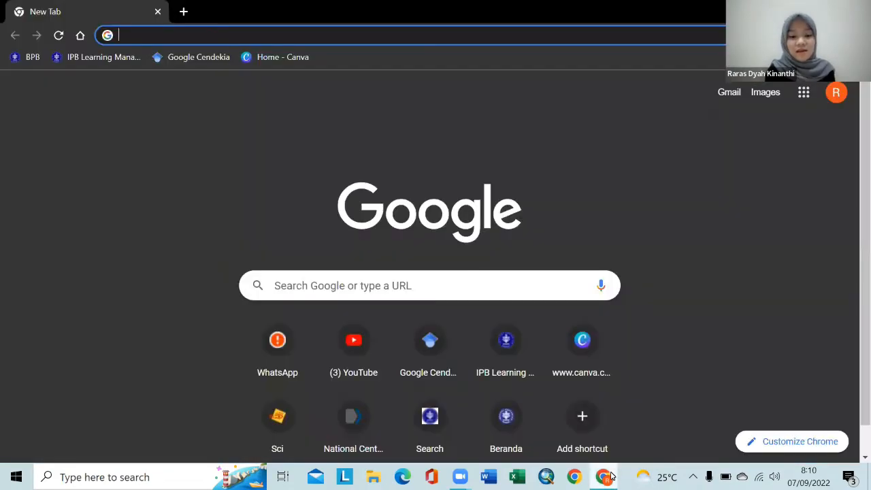
pyautogui.write('ncbi')
pyautogui.press('Return')
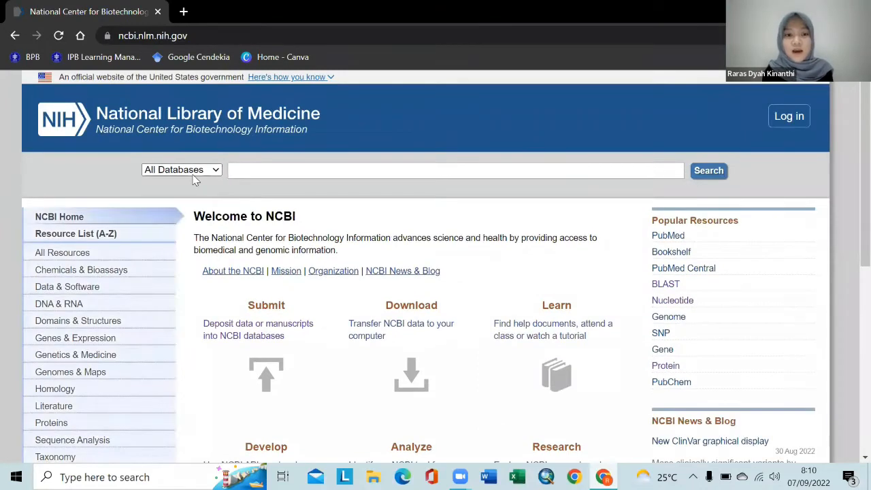
# Step: Search the Nucleotide database for "lates calcarifer growth hormone"
pyautogui.click(194, 172)
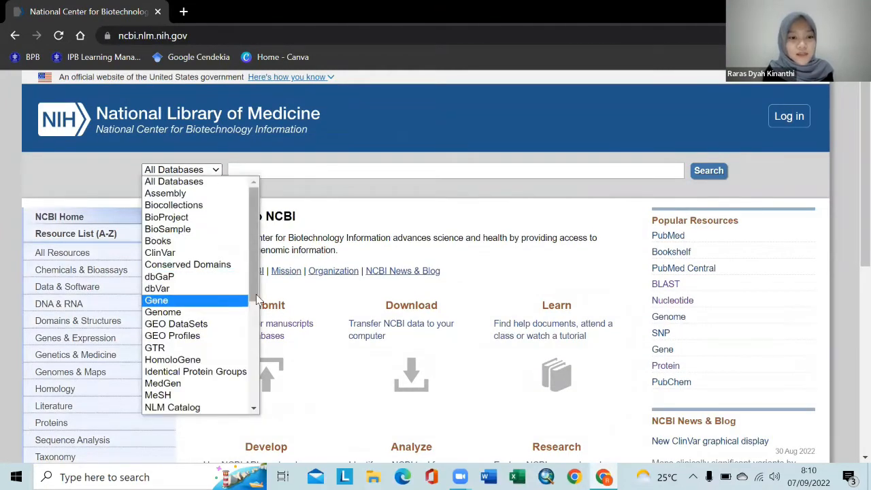
pyautogui.moveTo(254, 303); pyautogui.dragTo(234, 346)
pyautogui.click(205, 334)
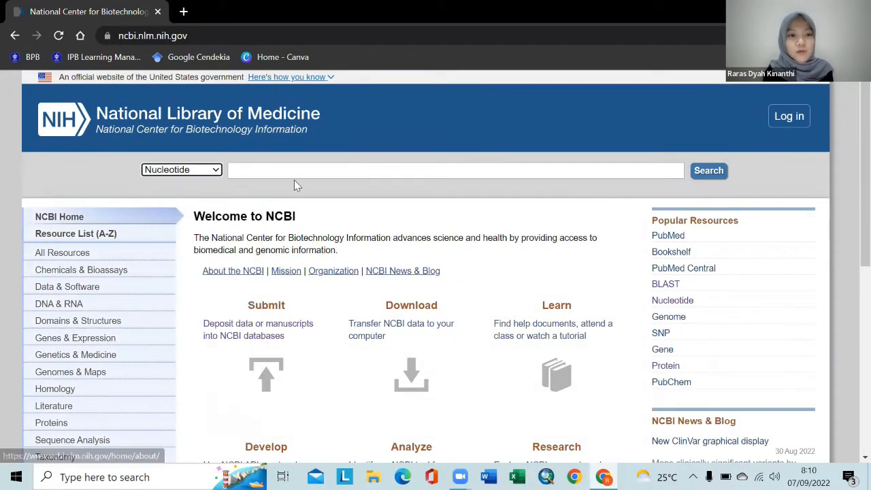
pyautogui.click(290, 167)
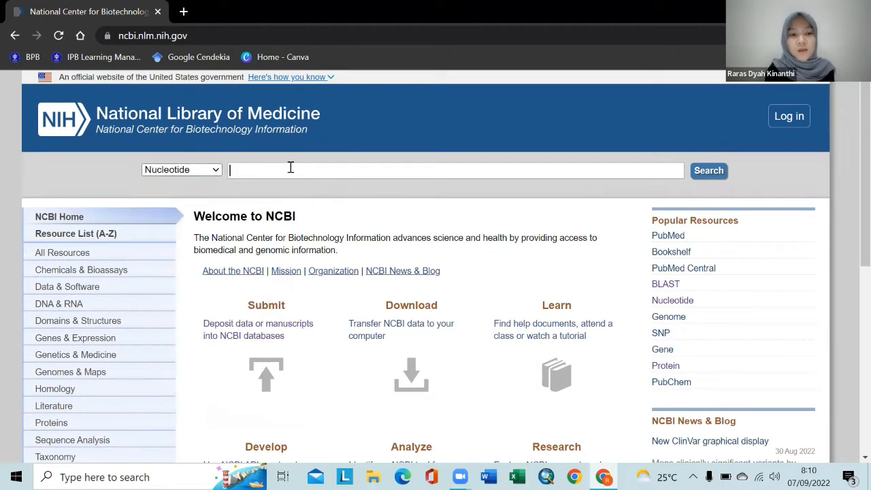
pyautogui.write('lates ca')
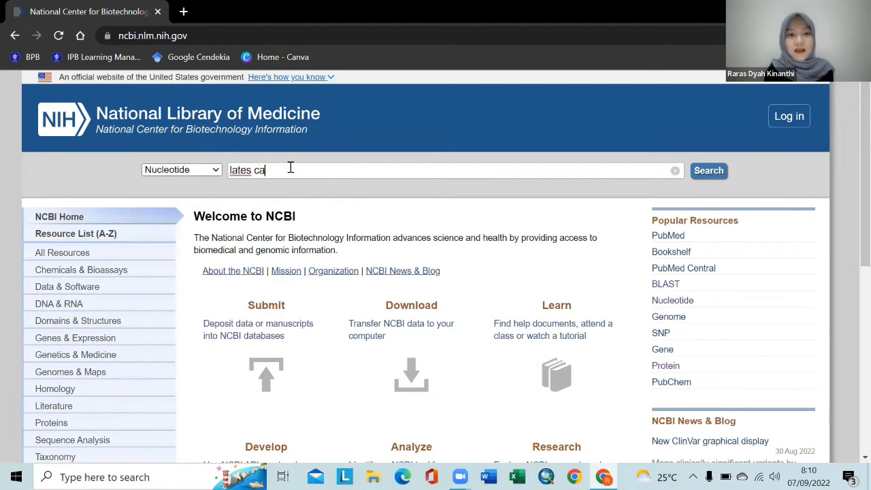
pyautogui.write('lcarifer g')
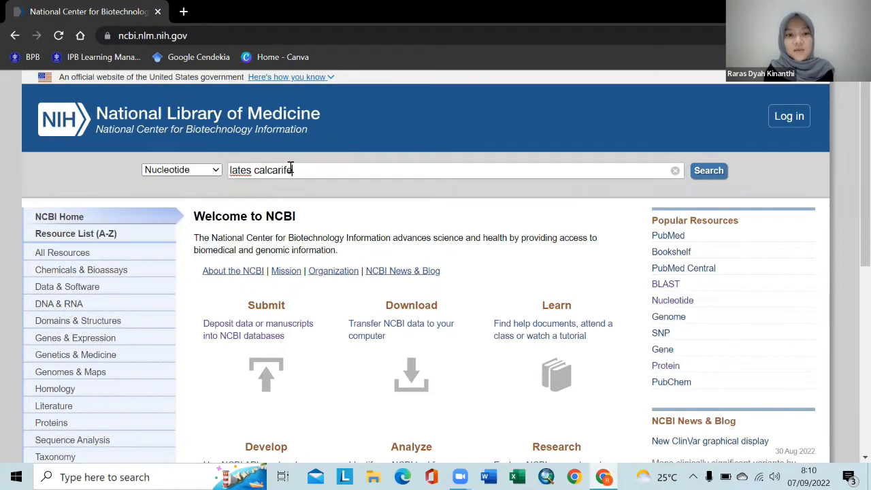
pyautogui.write('rowht ')
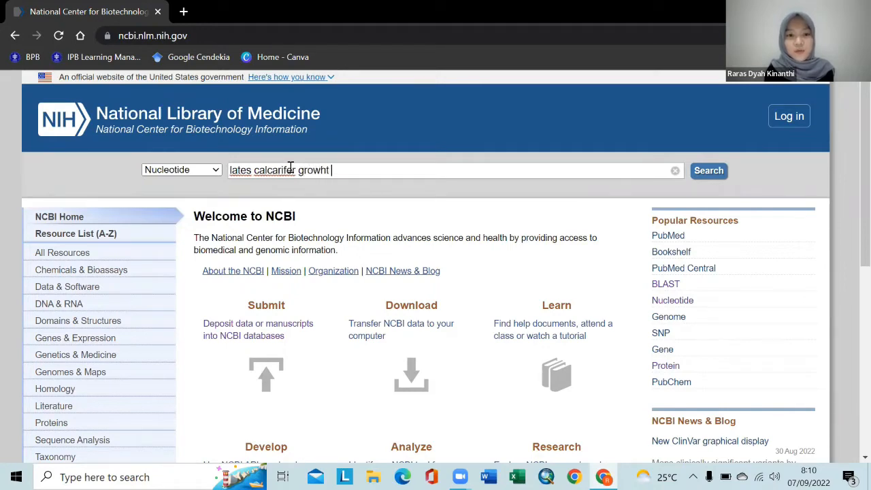
pyautogui.write('h hormone')
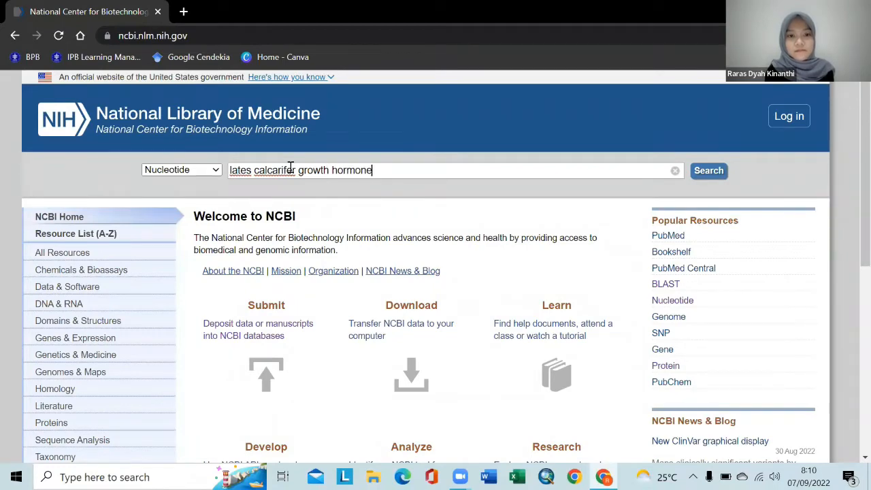
pyautogui.press('Return')
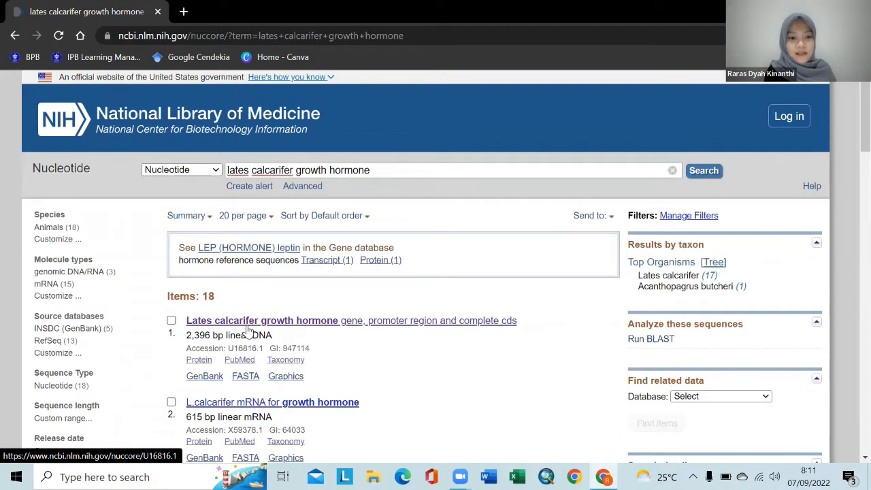
# Step: Open the Lates calcarifer growth hormone gene, promoter region and complete cds record and create a FASTA file of the complete record
pyautogui.click(248, 322)
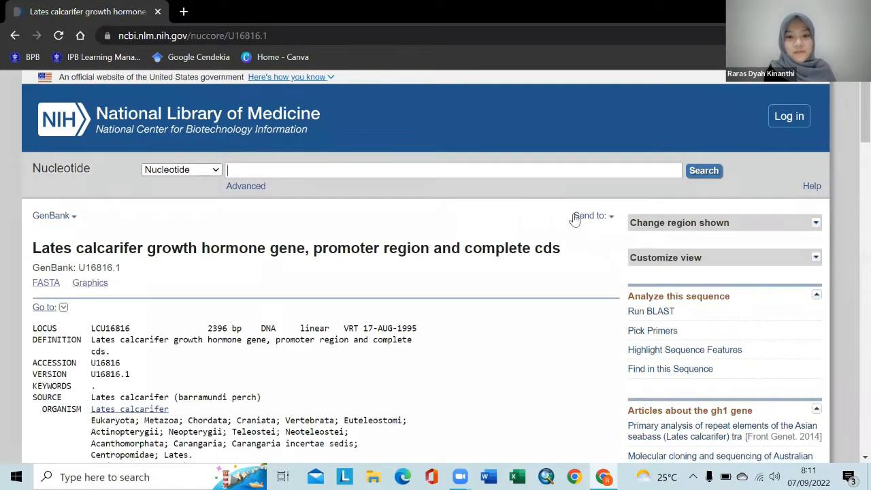
pyautogui.click(586, 217)
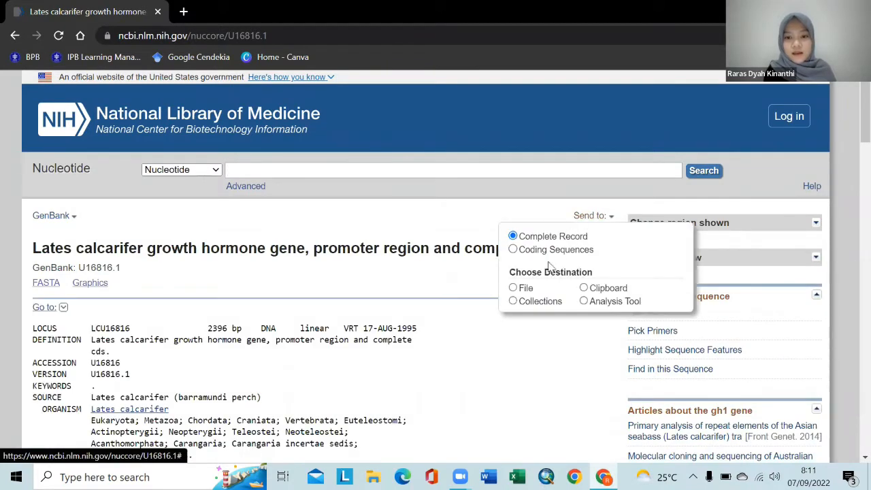
pyautogui.click(515, 288)
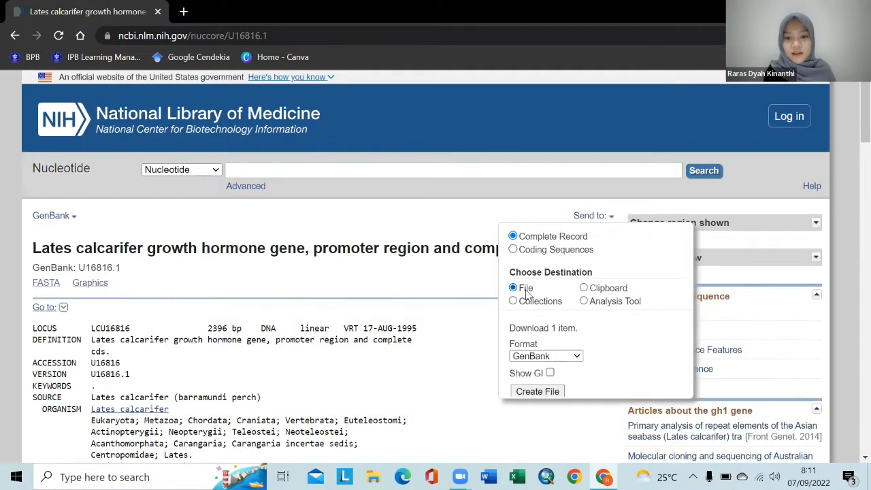
pyautogui.click(551, 356)
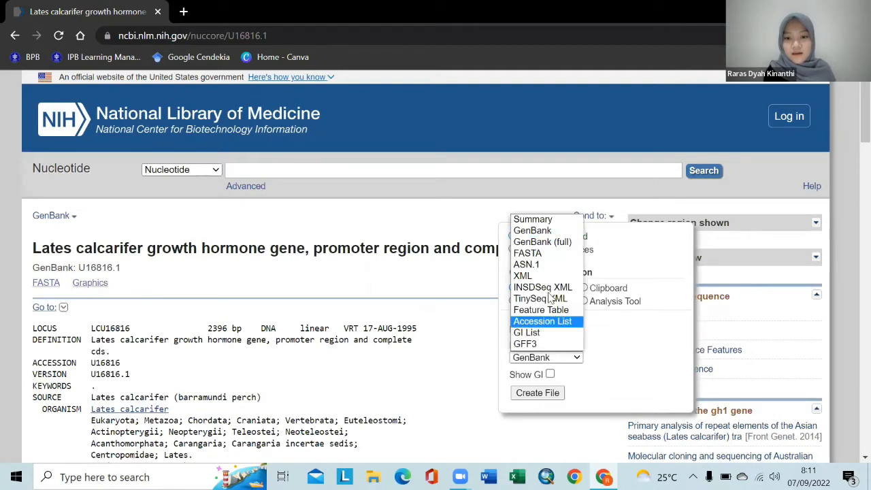
pyautogui.click(539, 252)
pyautogui.click(548, 398)
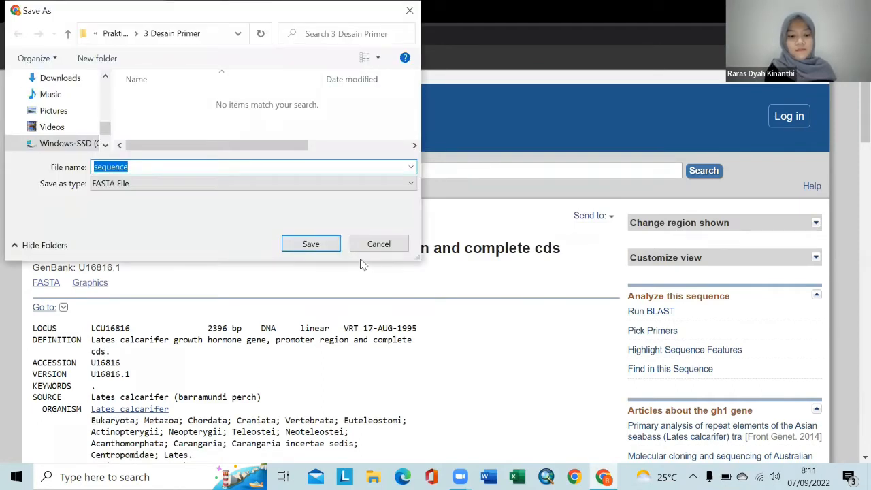
# Step: Save the FASTA download as "Lates calcarifer" in the 3 Desain Primer folder and dismiss the download notice
pyautogui.write('Lates c')
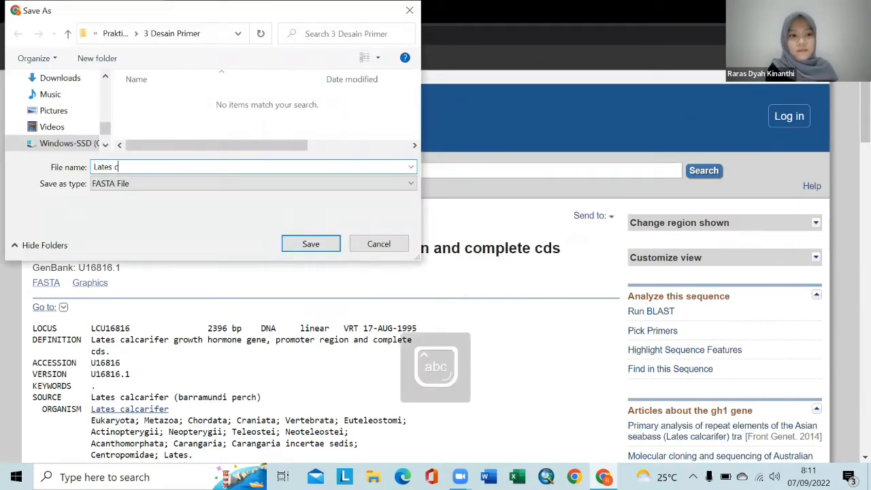
pyautogui.write('alcarifer')
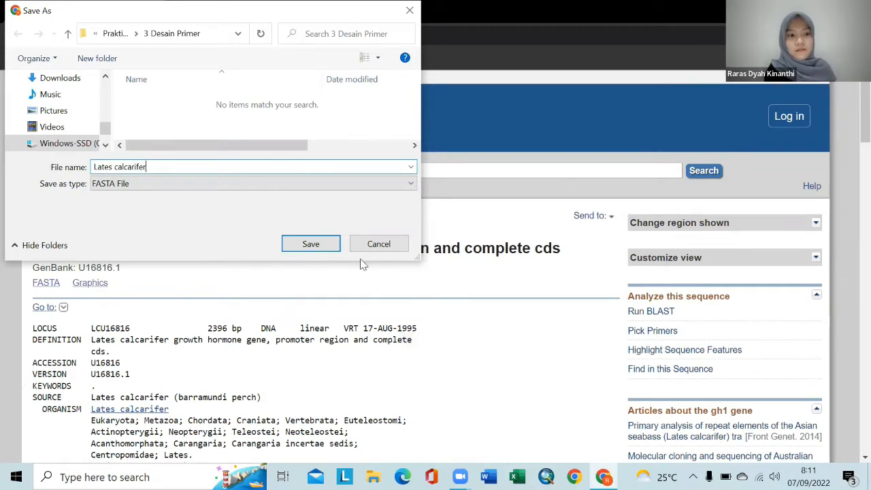
pyautogui.press('Return')
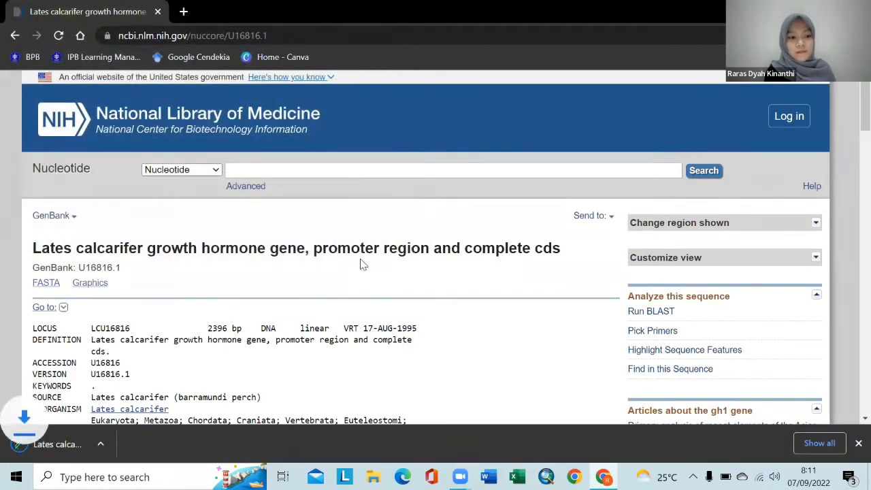
pyautogui.click(858, 444)
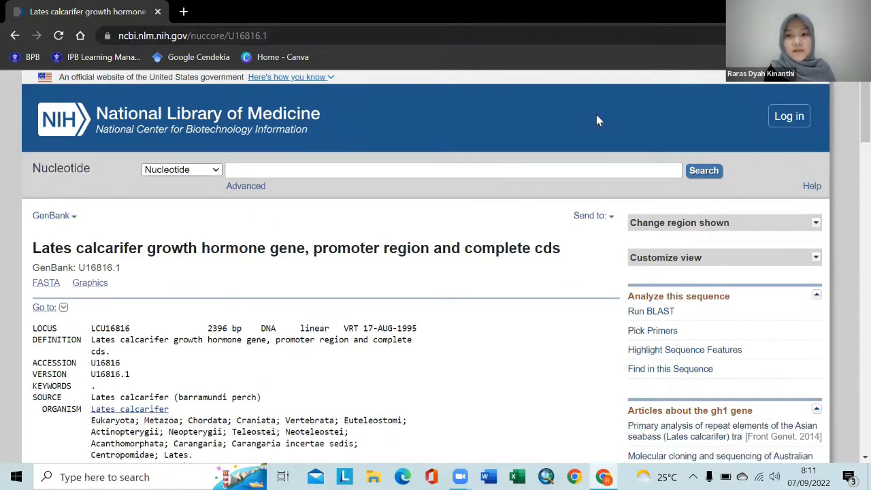
# Step: Minimize the browser, launch BioEdit and maximize its window
pyautogui.click(793, 10)
pyautogui.press('super')
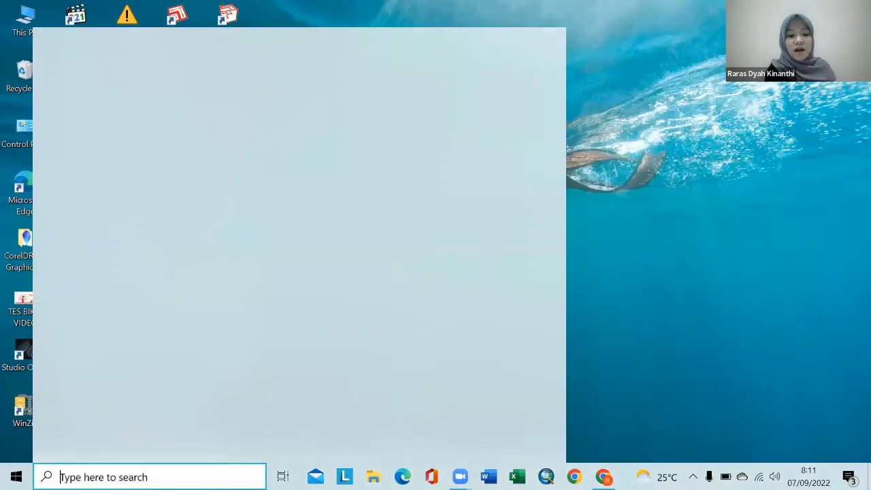
pyautogui.write('bioedit')
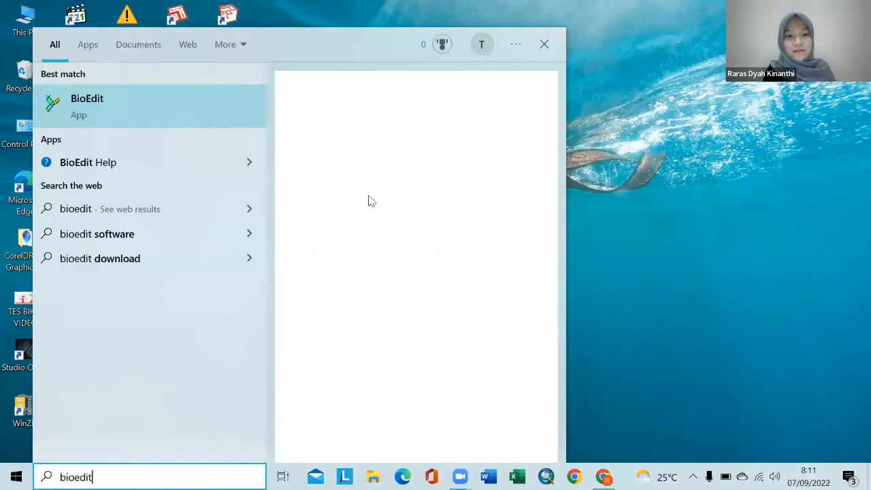
pyautogui.click(416, 109)
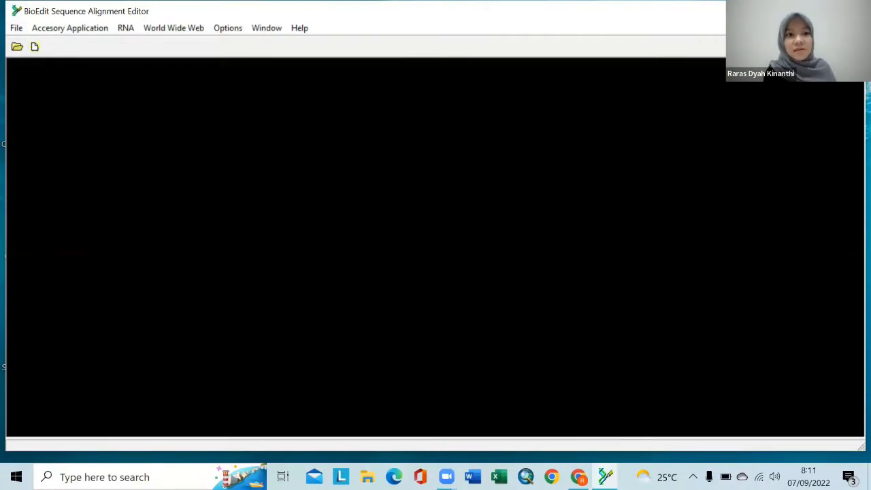
pyautogui.click(819, 11)
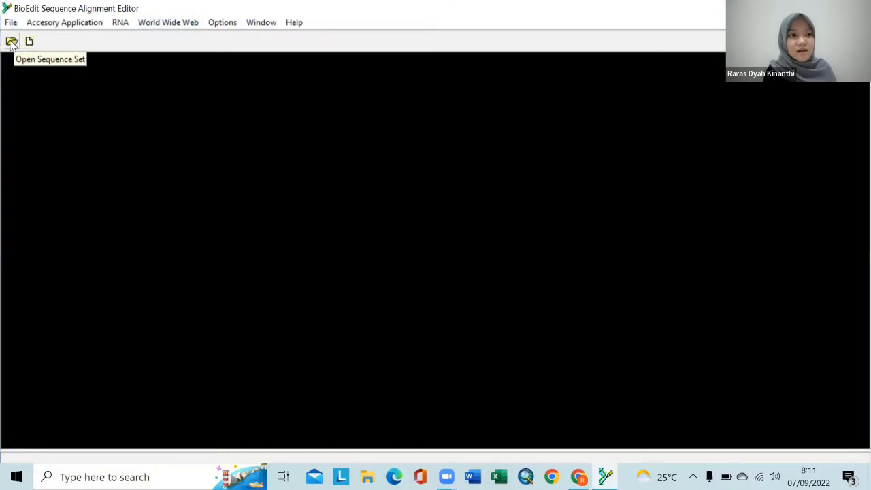
# Step: Open the Lates calcarifer FASTA file from the 3 Desain Primer folder
pyautogui.click(12, 43)
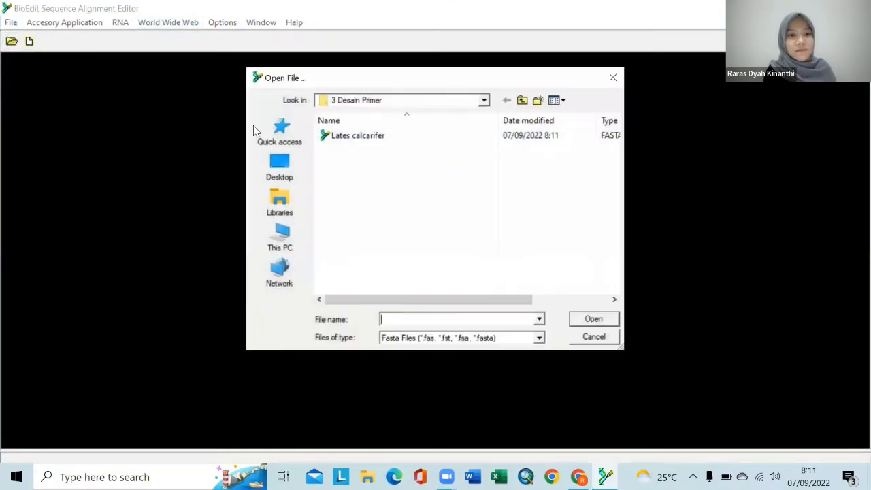
pyautogui.click(381, 143)
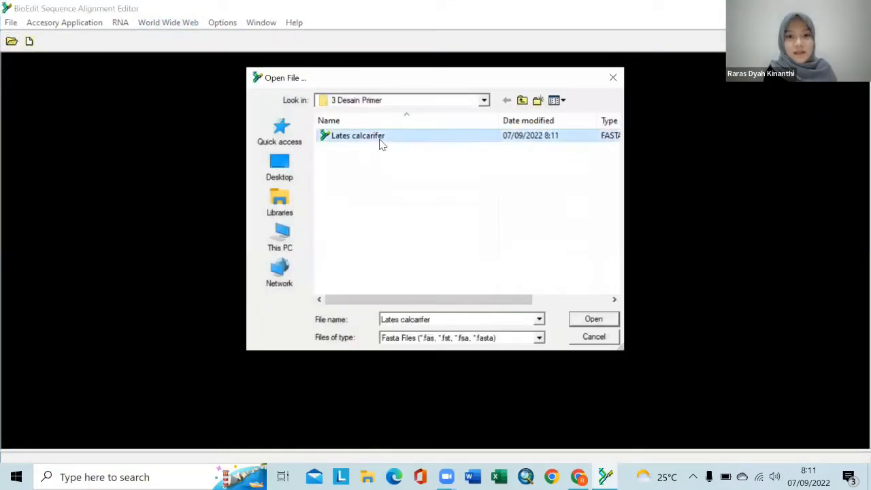
pyautogui.click(591, 320)
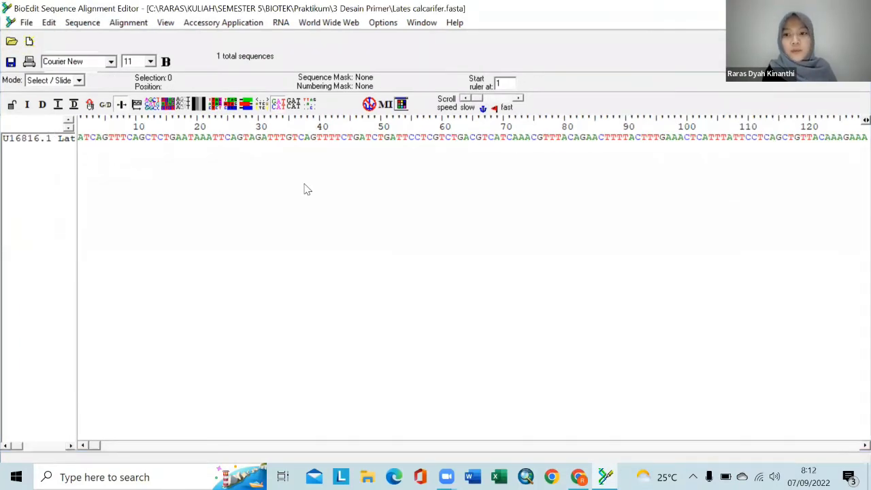
# Step: Shorten the sequence's name to "Lates calcarifer" by removing the accession number and trailing description, and apply the change
pyautogui.doubleClick(48, 139)
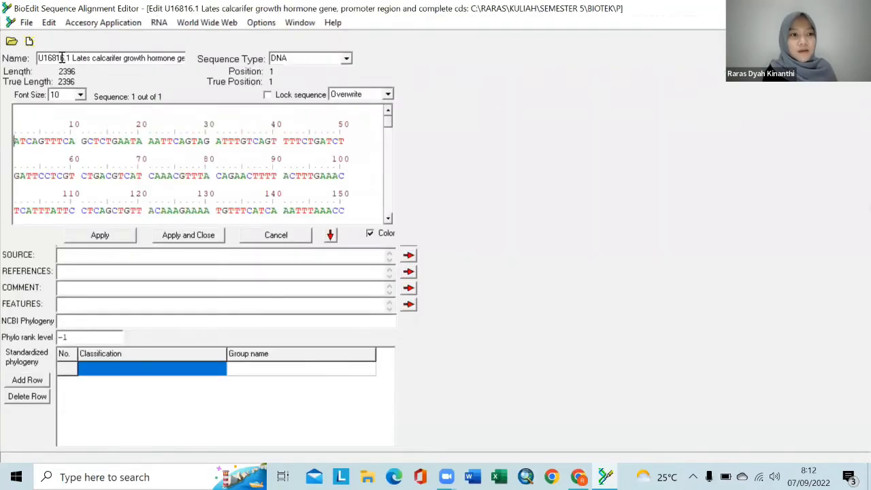
pyautogui.doubleClick(61, 58)
pyautogui.press('Delete')
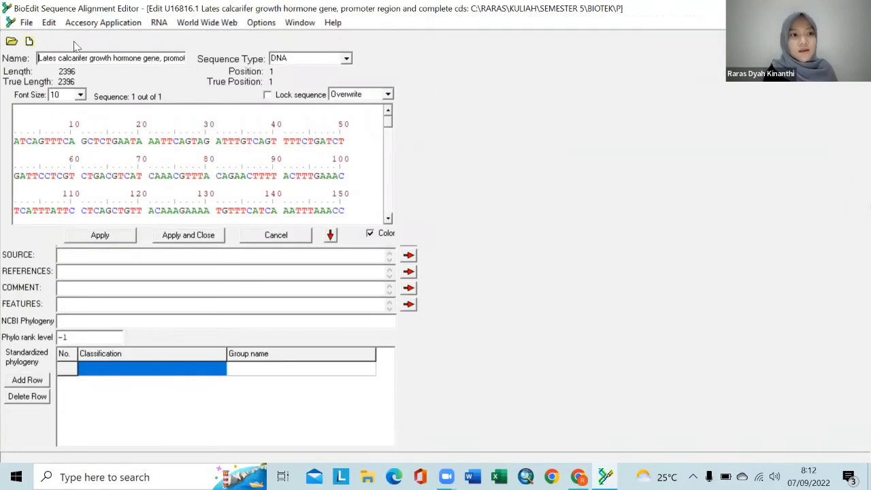
pyautogui.hotkey('ctrl', 'shift', 'Right')
pyautogui.hotkey('ctrl', 'shift', 'Right')
pyautogui.hotkey('ctrl', 'shift', 'Right')
pyautogui.hotkey('ctrl', 'shift', 'Right')
pyautogui.hotkey('ctrl', 'shift', 'Right')
pyautogui.hotkey('ctrl', 'shift', 'Right')
pyautogui.hotkey('ctrl', 'shift', 'Right')
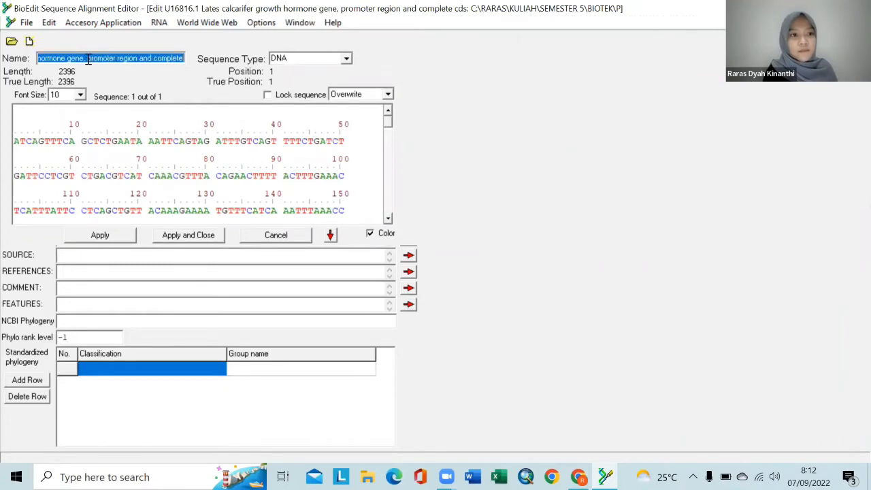
pyautogui.press('Delete')
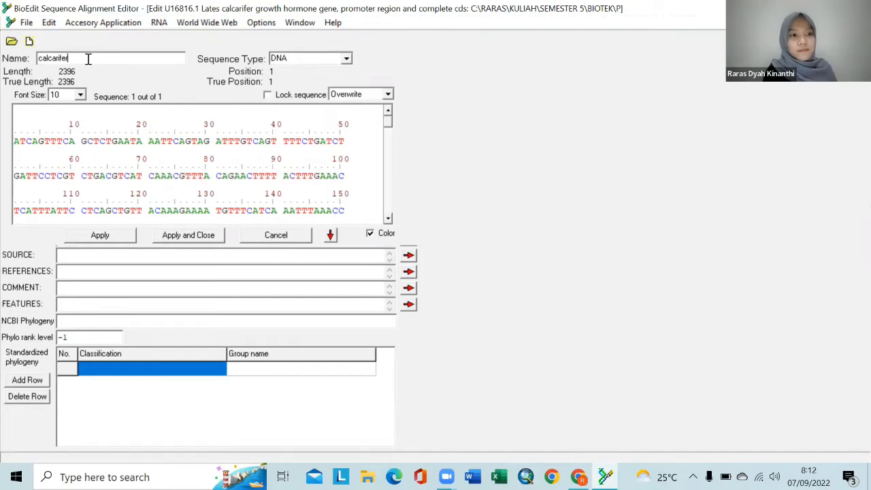
pyautogui.click(192, 238)
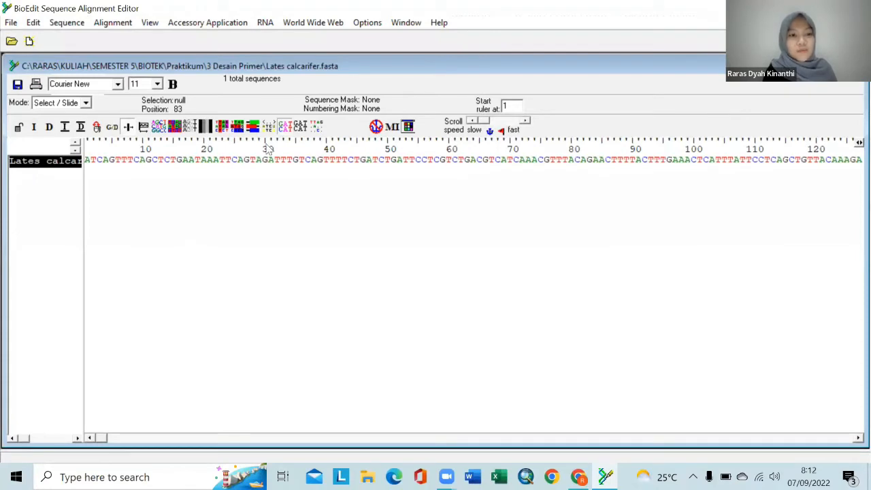
# Step: Shade the Lates calcarifer sequence with colored residue backgrounds and maximize the alignment window
pyautogui.click(224, 127)
pyautogui.click(839, 66)
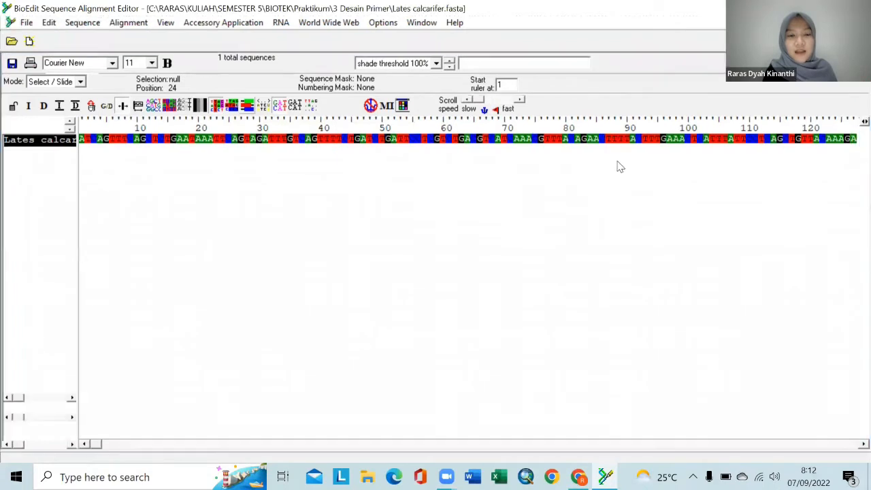
pyautogui.moveTo(100, 446)
pyautogui.mouseDown()
pyautogui.moveTo(134, 450)
pyautogui.moveTo(97, 446)
pyautogui.mouseUp()
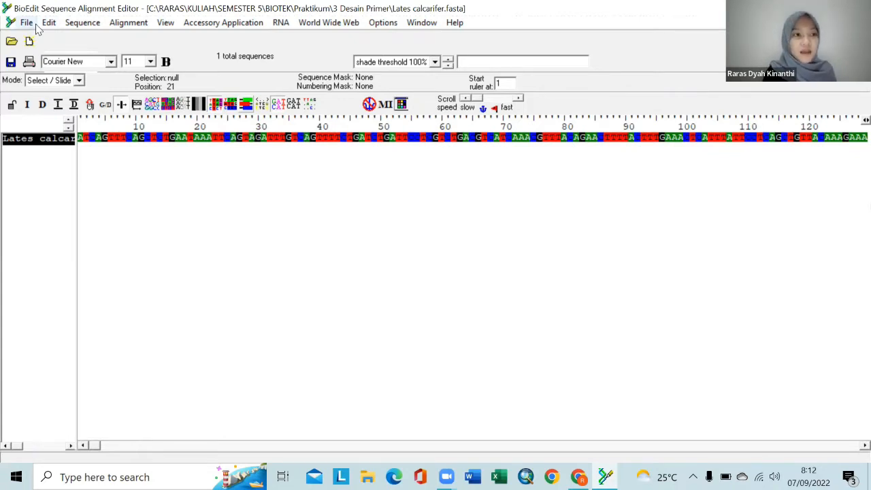
# Step: Open the Graphic View of the Lates calcarifer sequence
pyautogui.click(27, 22)
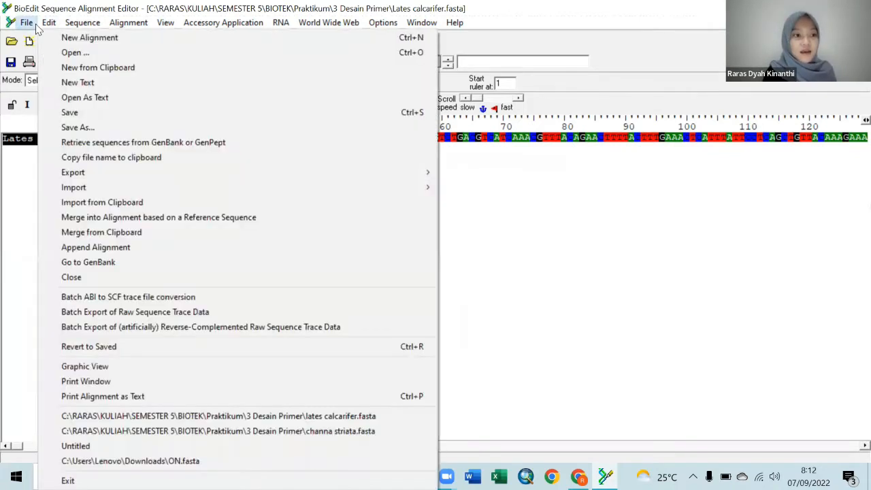
pyautogui.click(118, 366)
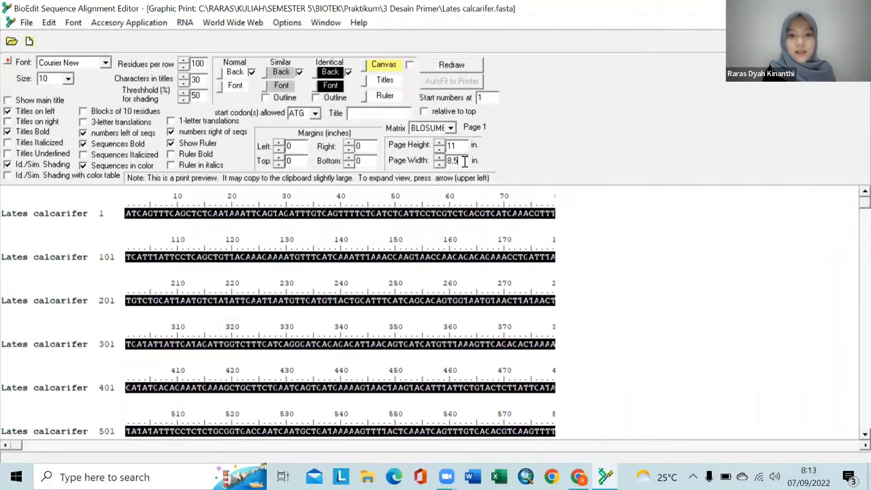
# Step: Set the graphic view's page width to 15 inches and redraw the Lates calcarifer sequence
pyautogui.moveTo(465, 161); pyautogui.dragTo(406, 170)
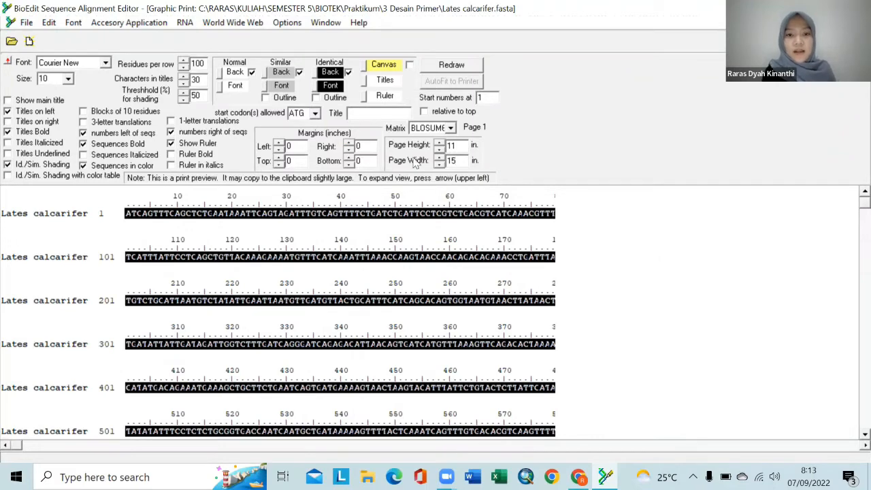
pyautogui.click(476, 71)
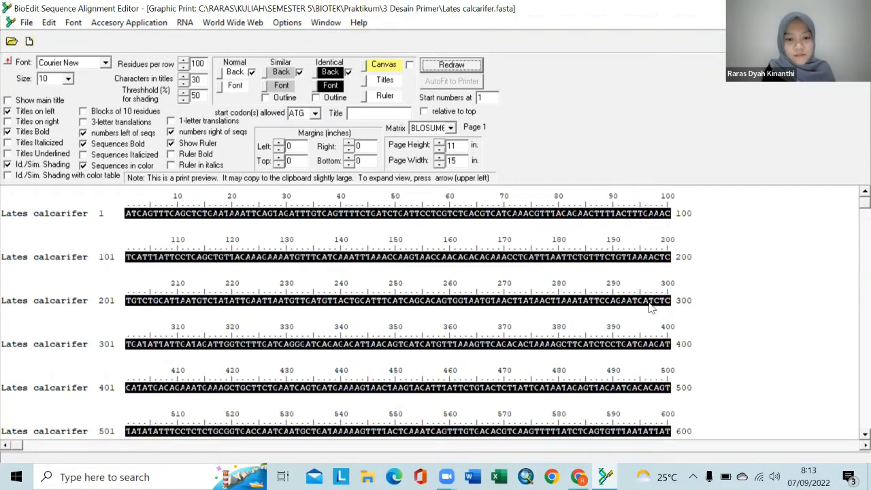
pyautogui.moveTo(863, 206); pyautogui.dragTo(862, 218)
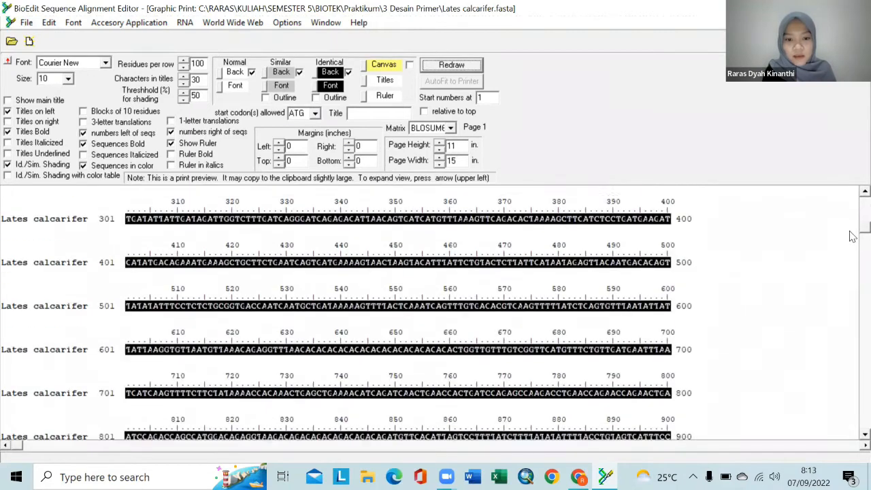
pyautogui.scroll(1, 853, 225)
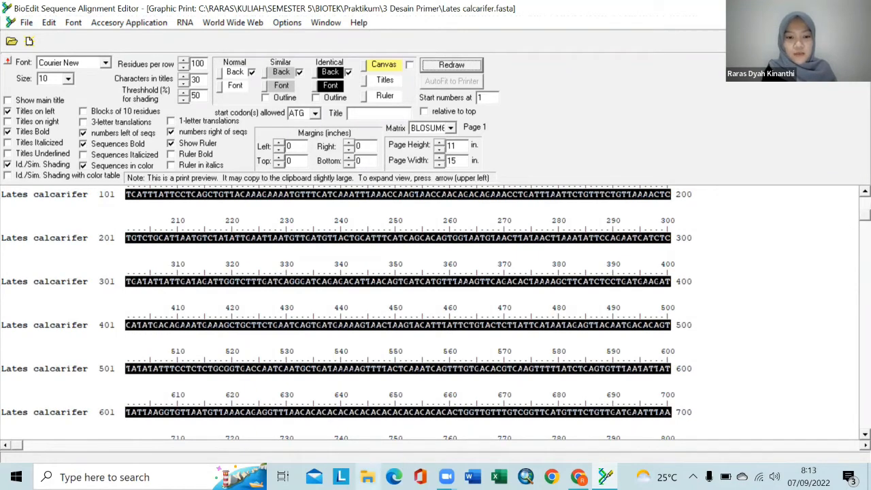
# Step: Switch to File Explorer and open the 3 Desain Primer folder inside SEMESTER 5, BIOTEK, Praktikum on the C: drive
pyautogui.click(368, 477)
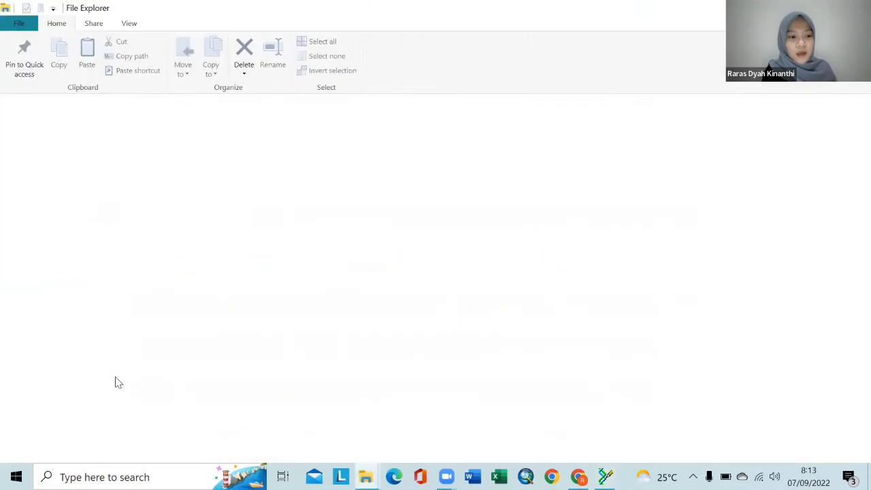
pyautogui.click(113, 402)
pyautogui.doubleClick(283, 239)
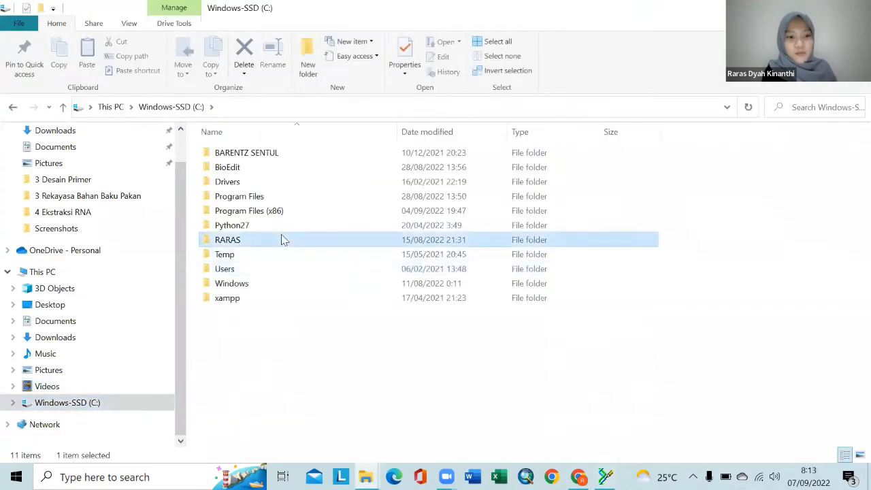
pyautogui.doubleClick(475, 195)
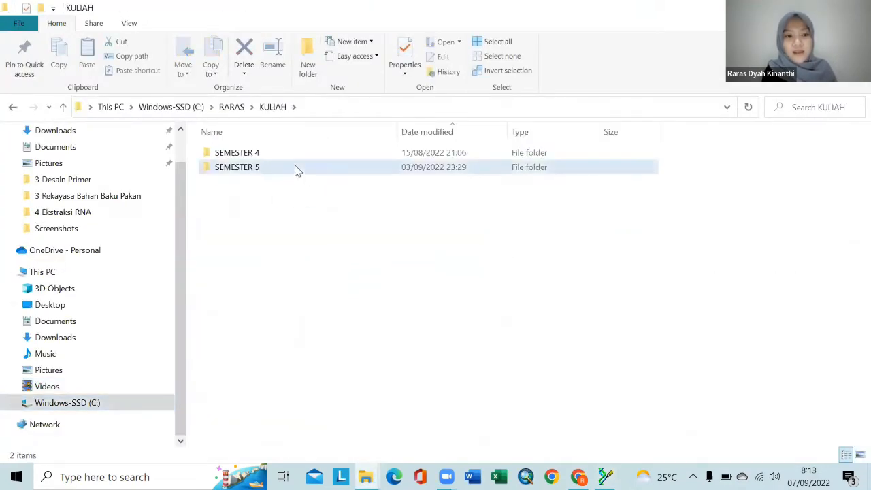
pyautogui.doubleClick(297, 169)
pyautogui.doubleClick(301, 158)
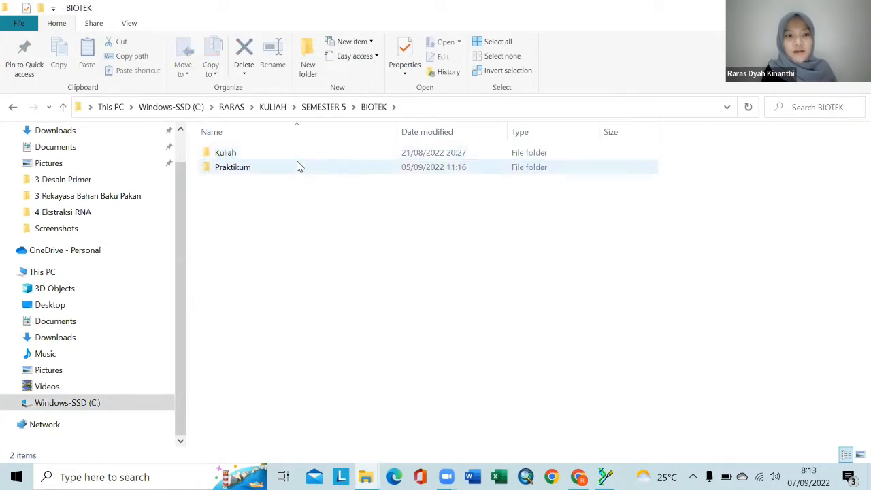
pyautogui.doubleClick(296, 166)
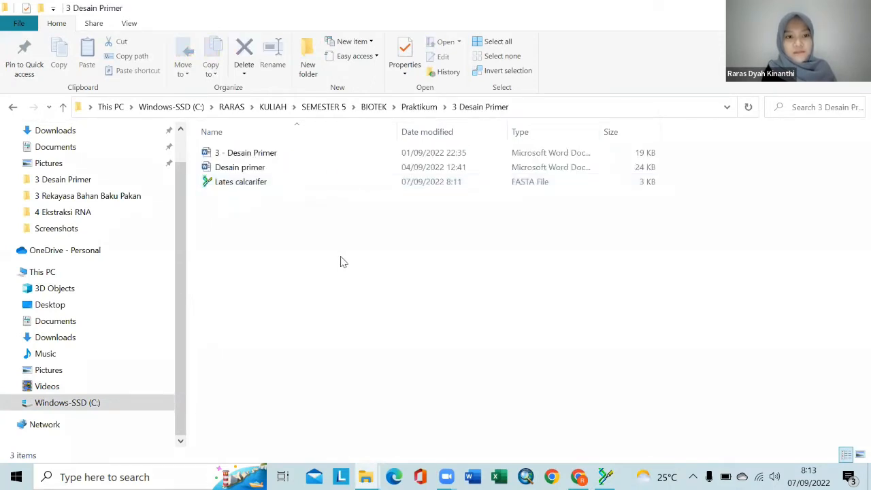
# Step: Create a new text document named "Kandidat Primer" in the 3 Desain Primer folder
pyautogui.rightClick(322, 259)
pyautogui.moveTo(401, 424)
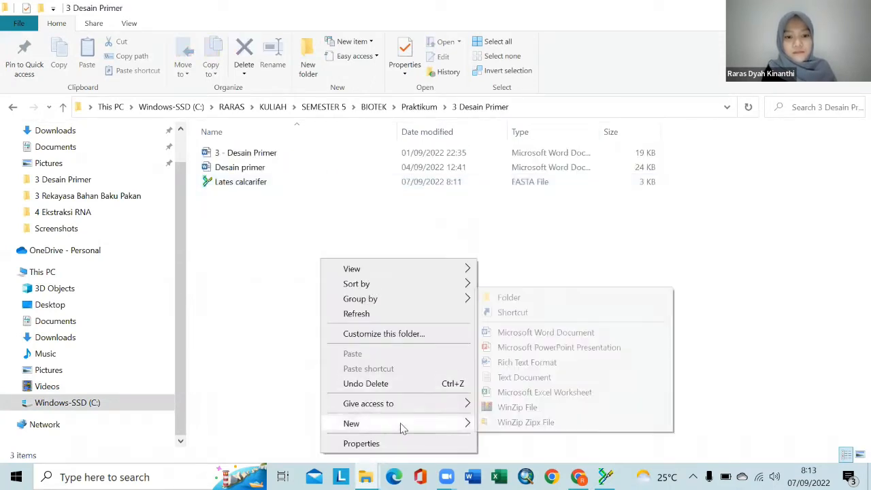
pyautogui.click(541, 378)
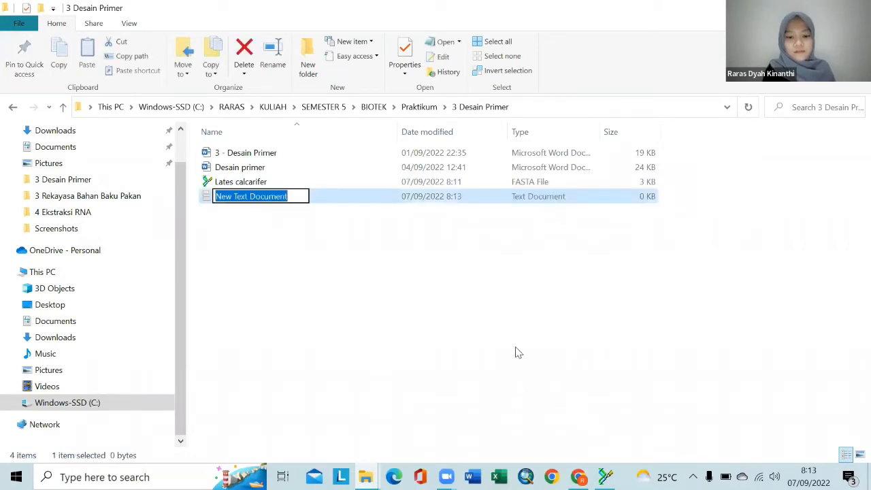
pyautogui.write('K')
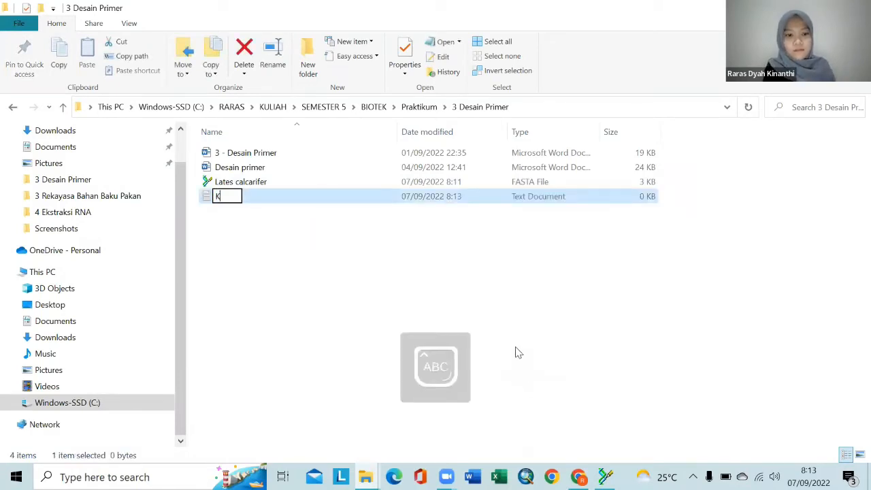
pyautogui.write('andidat Pi')
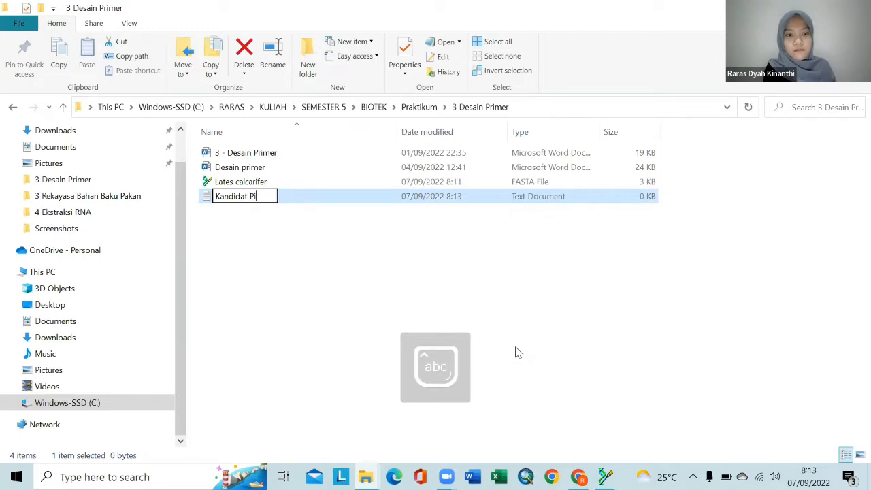
pyautogui.press('BackSpace')
pyautogui.write('rimer')
pyautogui.press('Return')
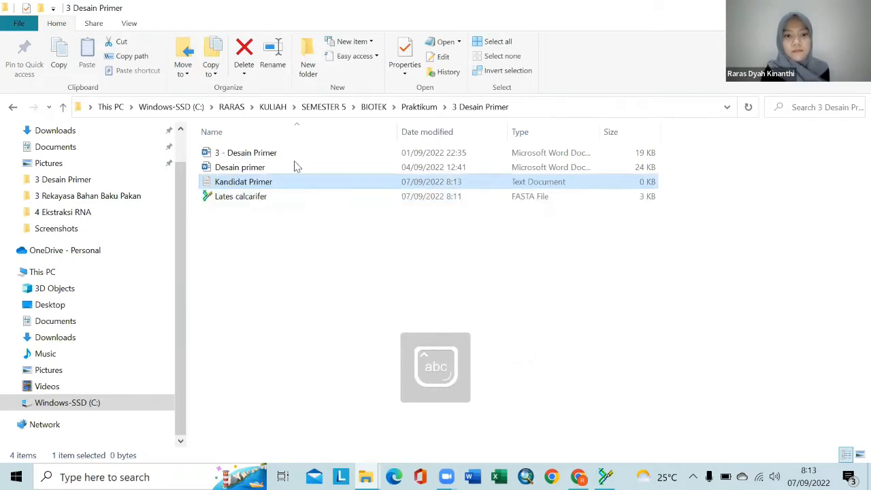
# Step: Open the Kandidat Primer file in Notepad and place its window over BioEdit, leaving the sequence rows from 301 onward readable
pyautogui.doubleClick(304, 182)
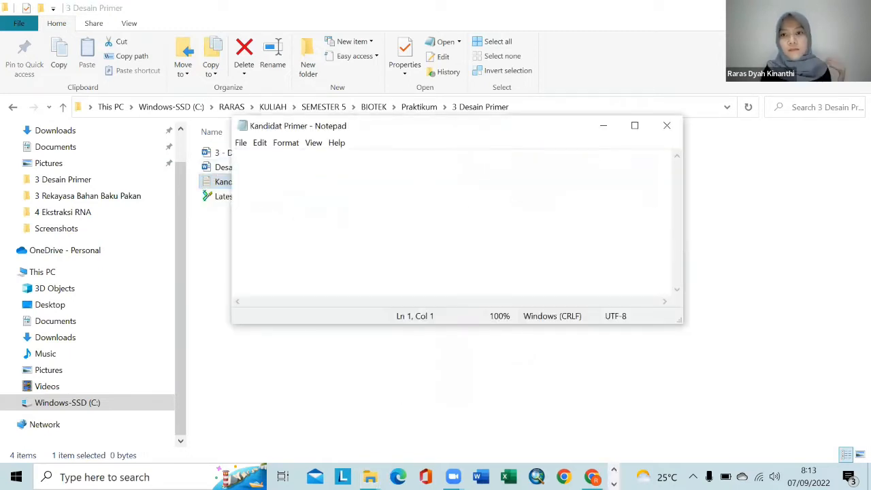
pyautogui.click(604, 126)
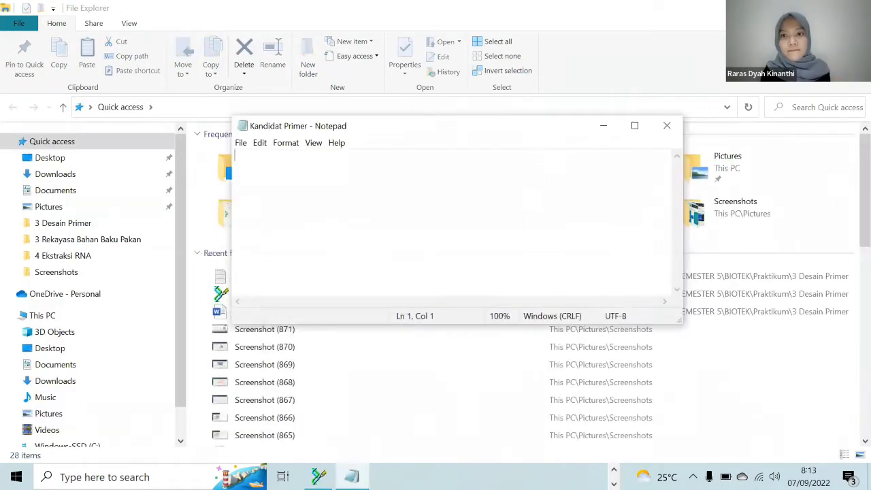
pyautogui.click(604, 126)
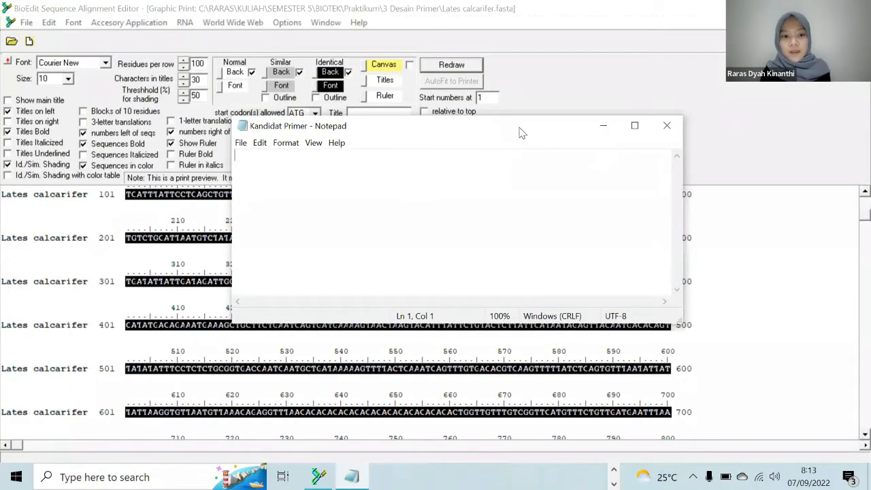
pyautogui.moveTo(521, 128); pyautogui.dragTo(665, 64)
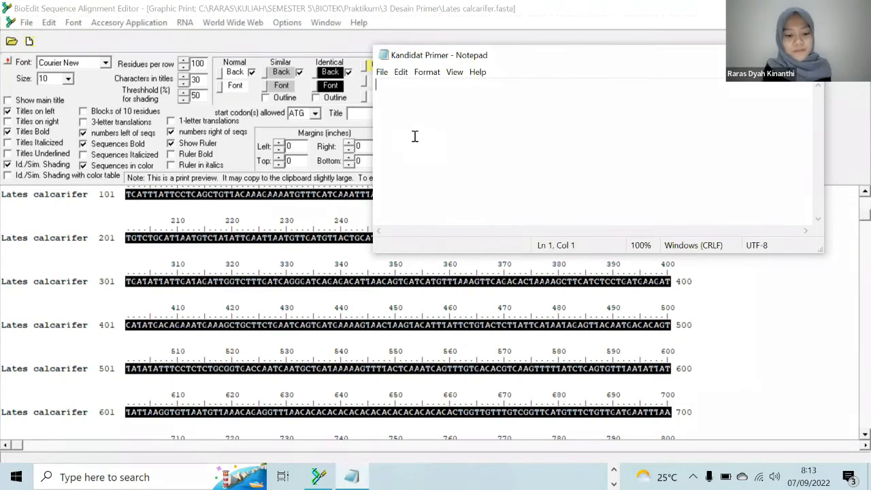
# Step: Write the heading "Forward :" and the candidate "1. 515 - CTG CGG TGA CCA ATC AAT - 532" beneath it
pyautogui.write('Forward :')
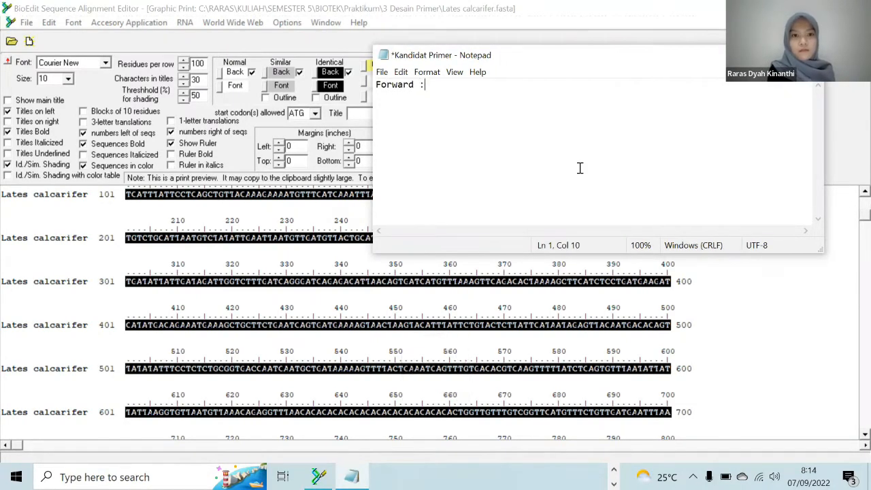
pyautogui.press('Return')
pyautogui.write('1. 515')
pyautogui.press('capslock')
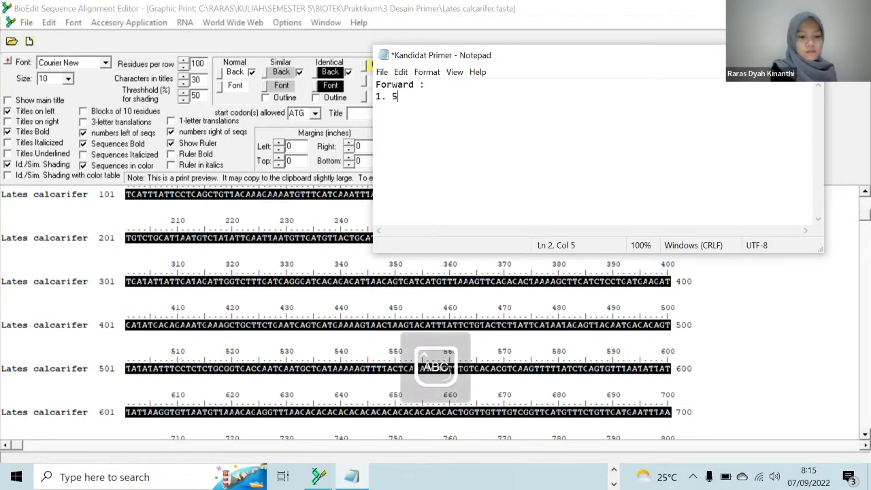
pyautogui.write('- CTG ')
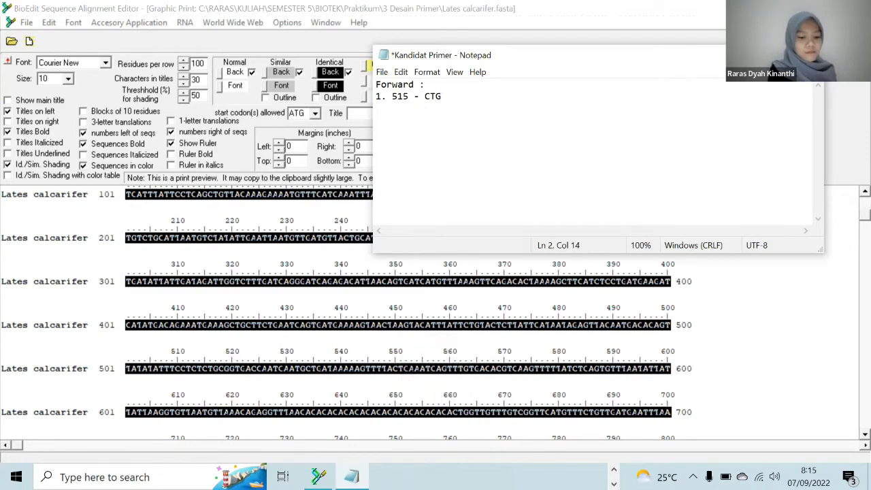
pyautogui.write('CGG TGA CCA A')
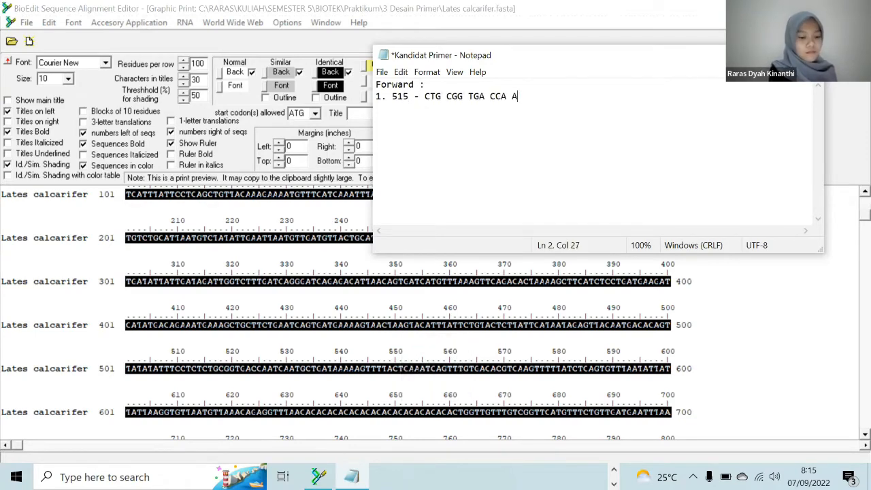
pyautogui.write('TC AAT - 53')
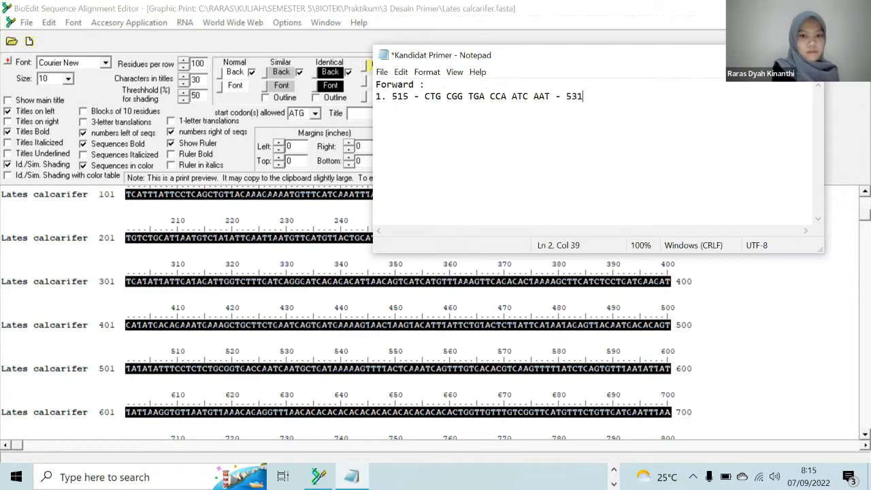
pyautogui.write('2')
# Step: Add a "Reverse :" heading below the forward candidate, separated by a blank line, and start an item numbered 2
pyautogui.press('Return')
pyautogui.press('Return')
pyautogui.write('Reverse :')
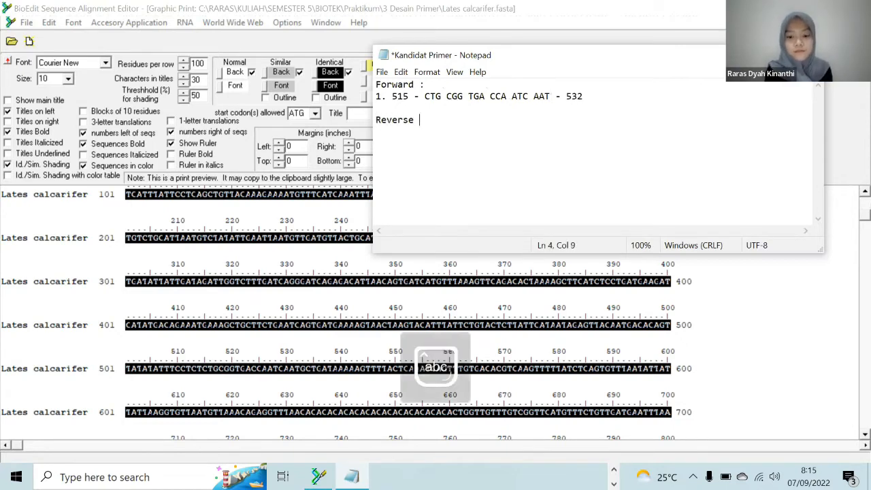
pyautogui.press('Return')
pyautogui.write('2.')
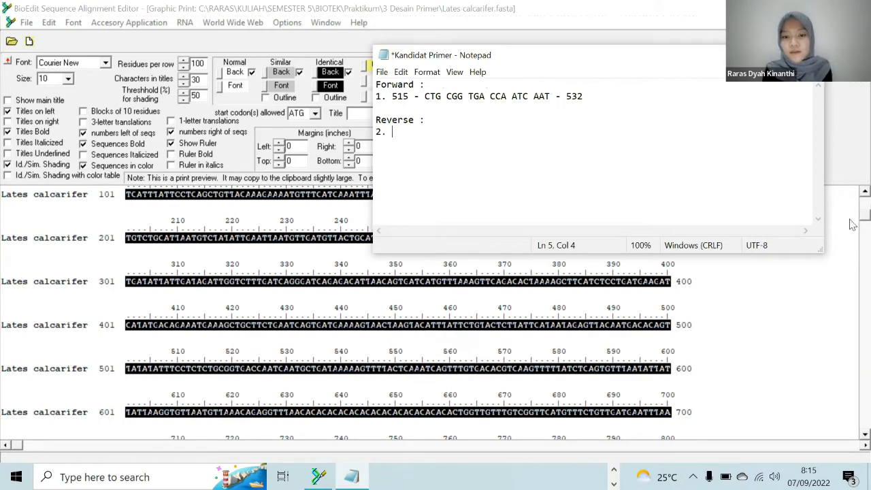
# Step: Find the reverse primer region in the 801–900 row and record it in item 2 as "809 - CAG CCA TGG ACA GAG GTA - 821"
pyautogui.scroll(-3, 853, 231)
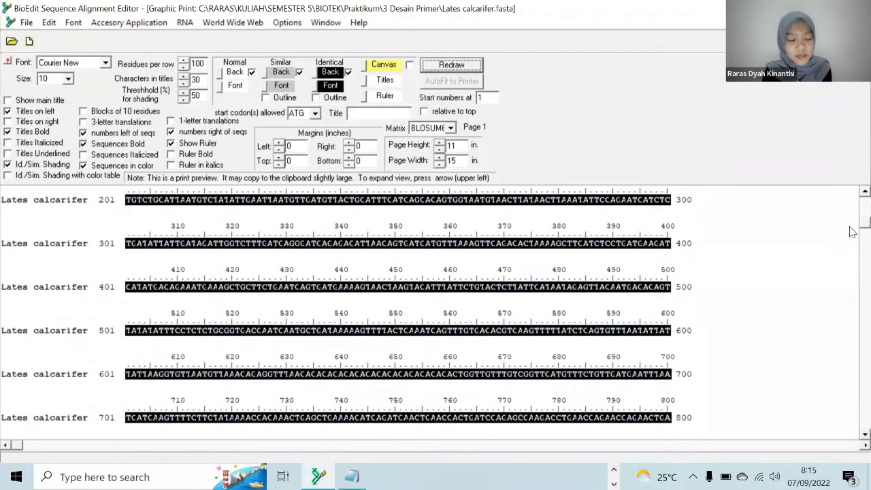
pyautogui.scroll(-1, 853, 236)
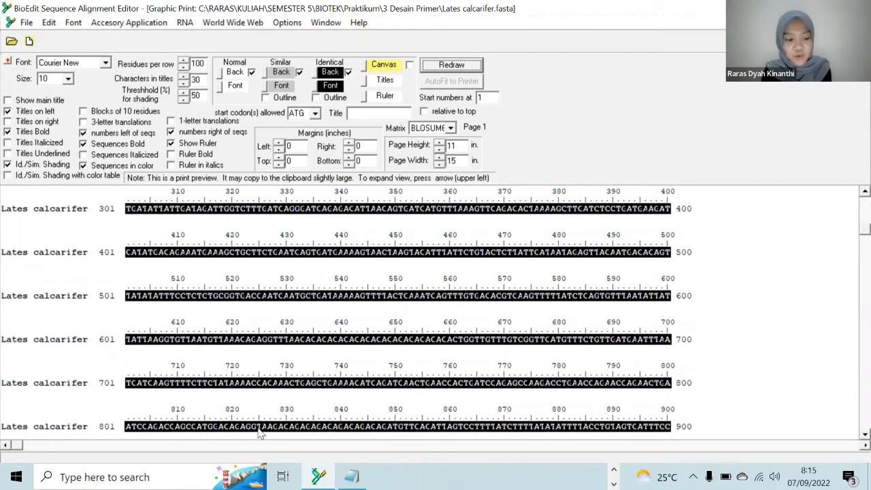
pyautogui.click(352, 476)
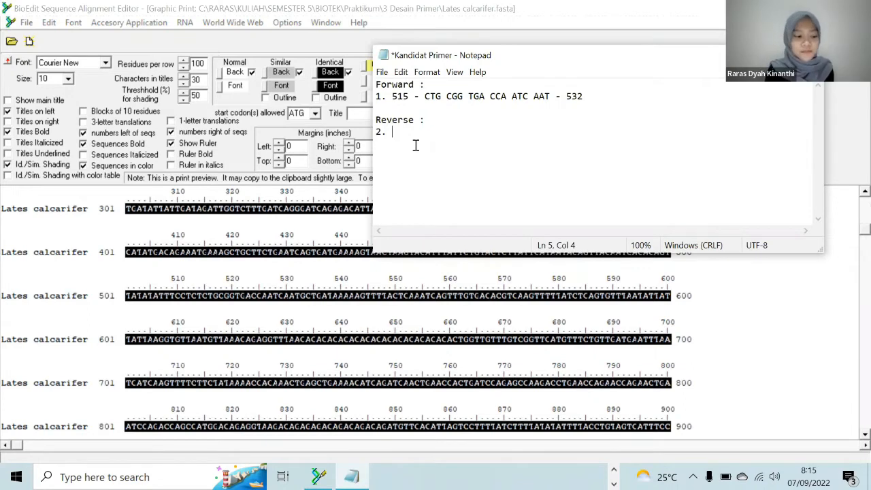
pyautogui.write('809 - ')
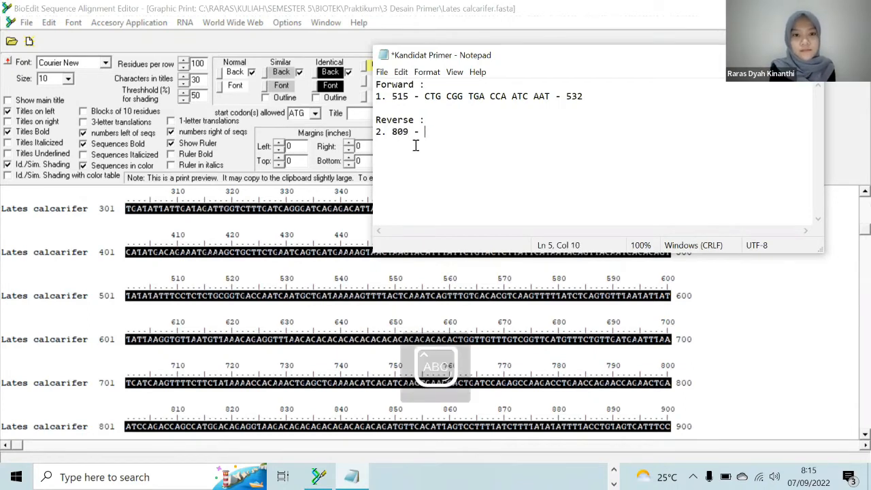
pyautogui.write('CAG CCA')
pyautogui.press('BackSpace')
pyautogui.press('BackSpace')
pyautogui.press('BackSpace')
pyautogui.write('CAG ')
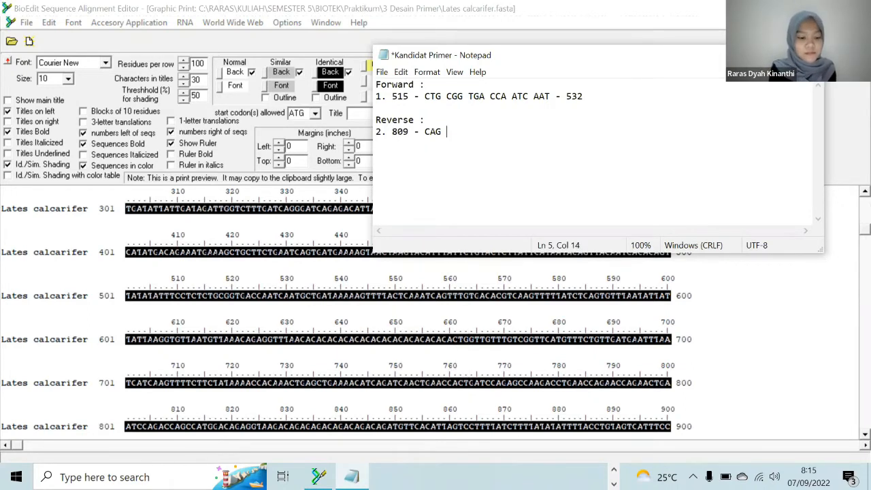
pyautogui.write('CCA TGG ACA')
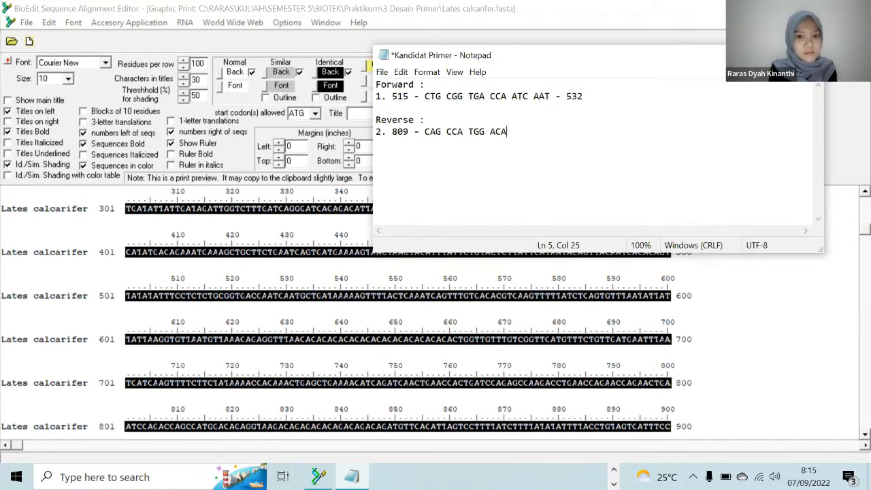
pyautogui.write(' GAG GTA')
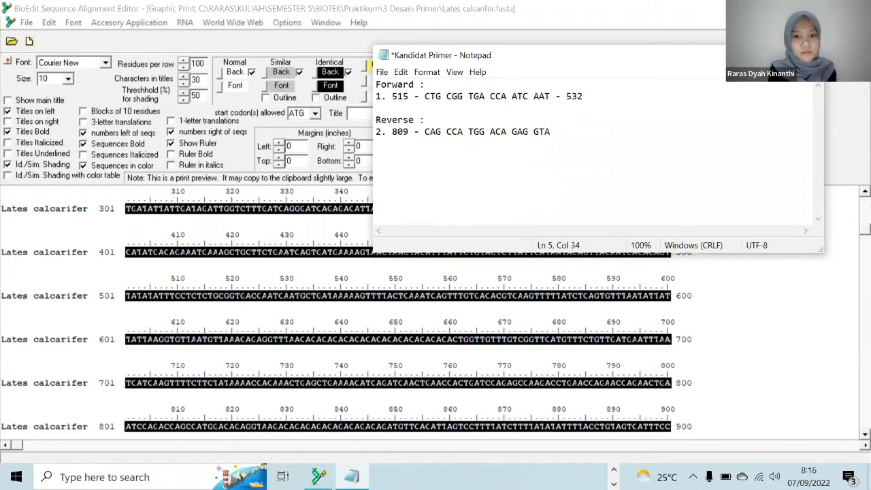
pyautogui.write(' - 821')
# Step: Add the sequence "GAC AGA ATG GAG ACA GGT" on a line beneath the reverse candidate, aligned with its bases
pyautogui.press('Return')
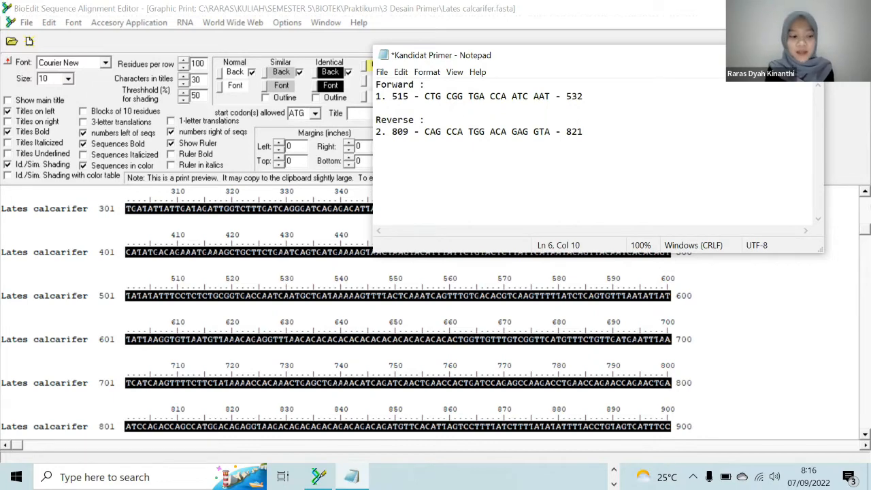
pyautogui.write('GA')
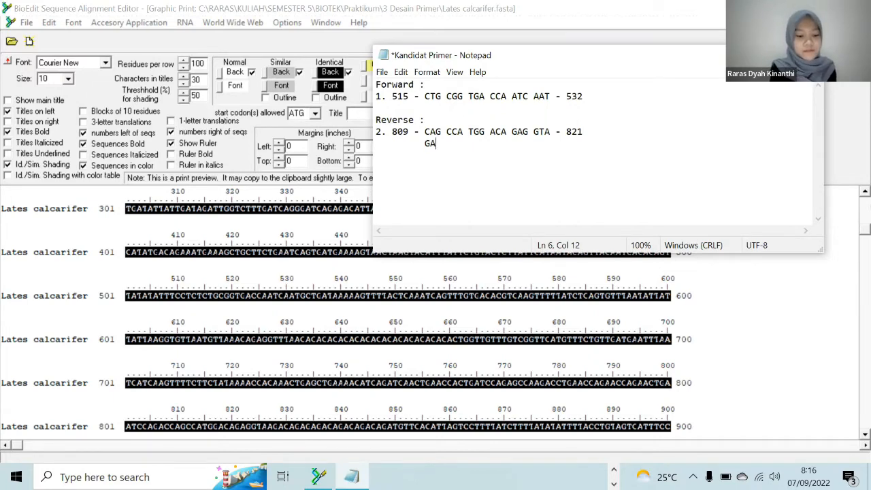
pyautogui.write('C AGA ATG ')
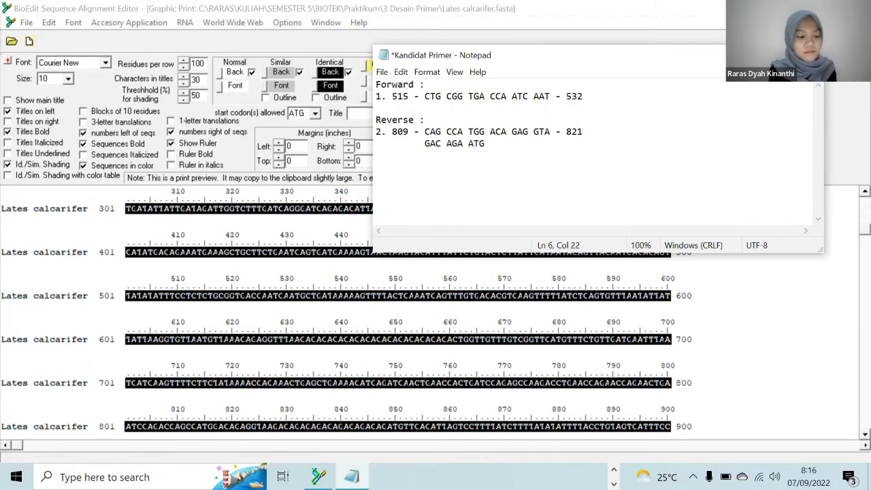
pyautogui.write('GAG ACA GGT ')
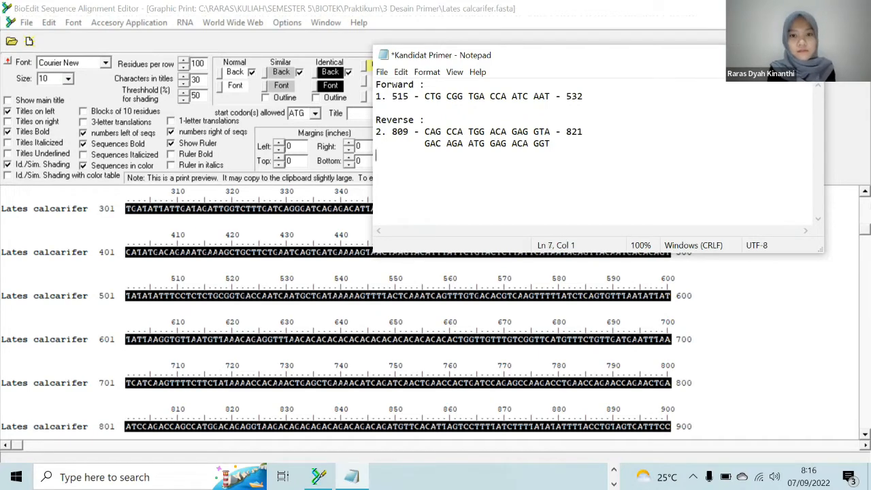
# Step: Add the line "Complement : CTG TCT TAC CTC TGT CCA" below the reverse candidate's sequences
pyautogui.write('Complement ')
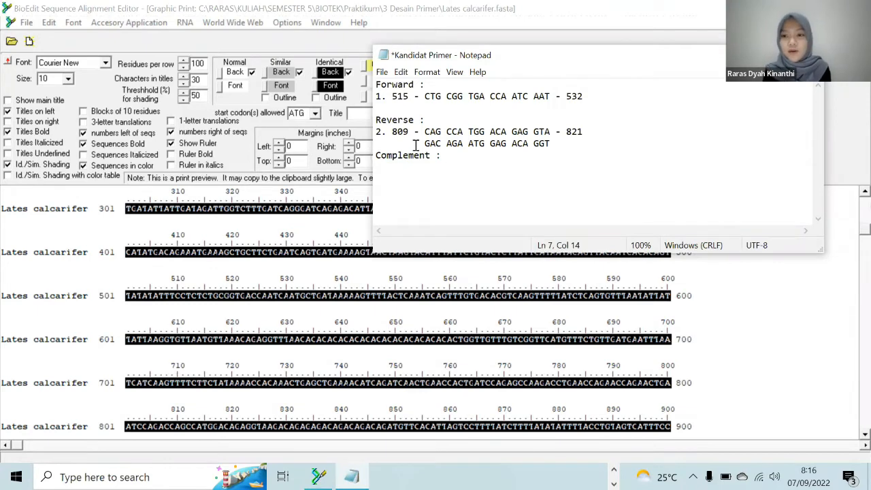
pyautogui.write(': ')
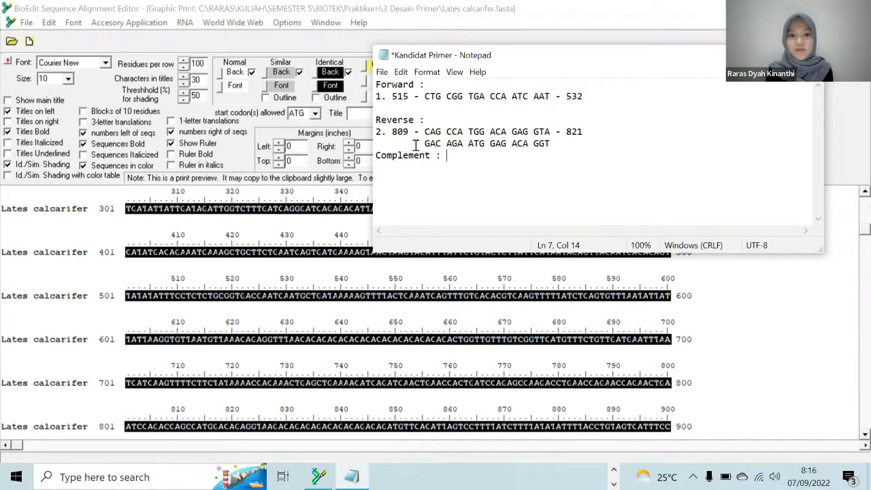
pyautogui.write('CTG TCT TAC')
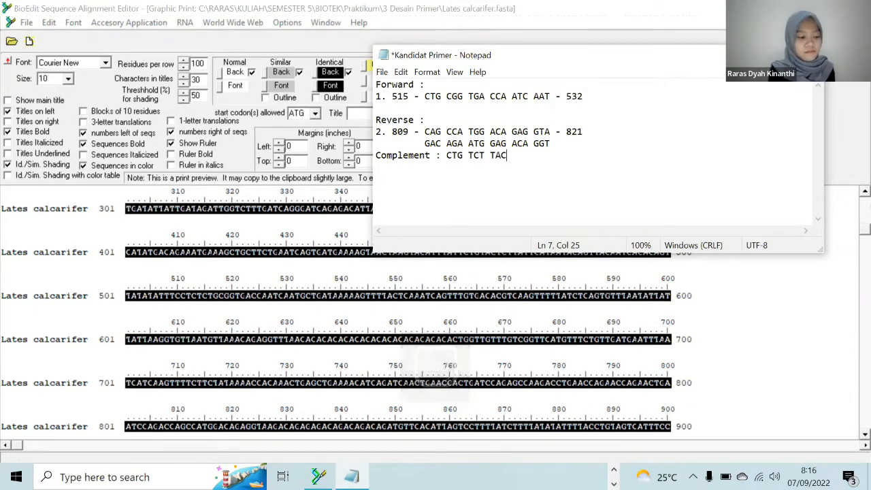
pyautogui.write(' CTC TGT CCA')
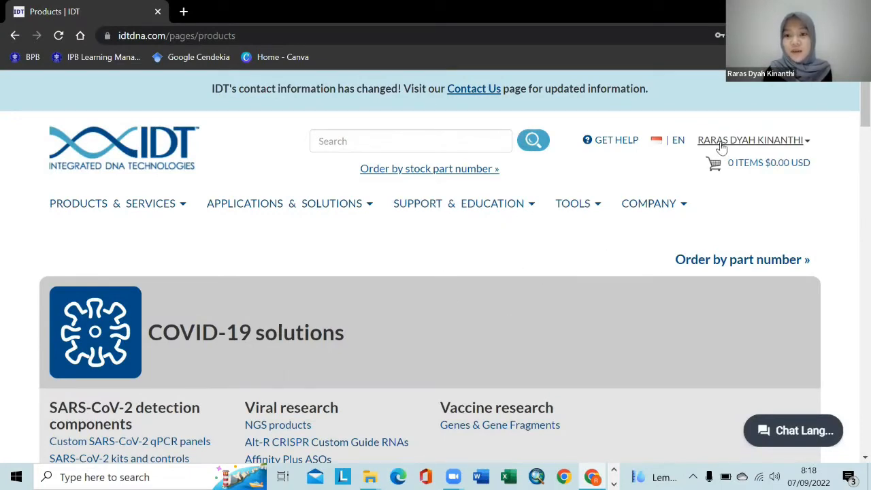
# Step: On the IDT website in the browser, open the OligoAnalyzer Tool and clear the sequence already entered there
pyautogui.click(582, 206)
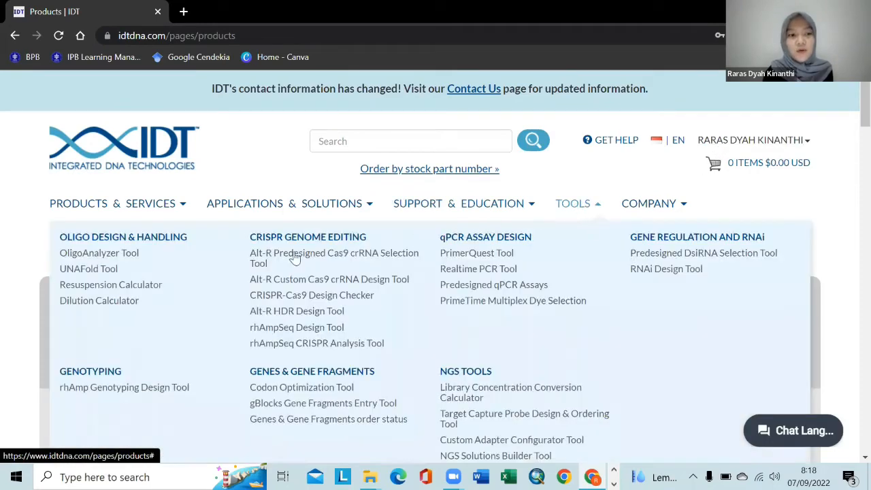
pyautogui.click(136, 254)
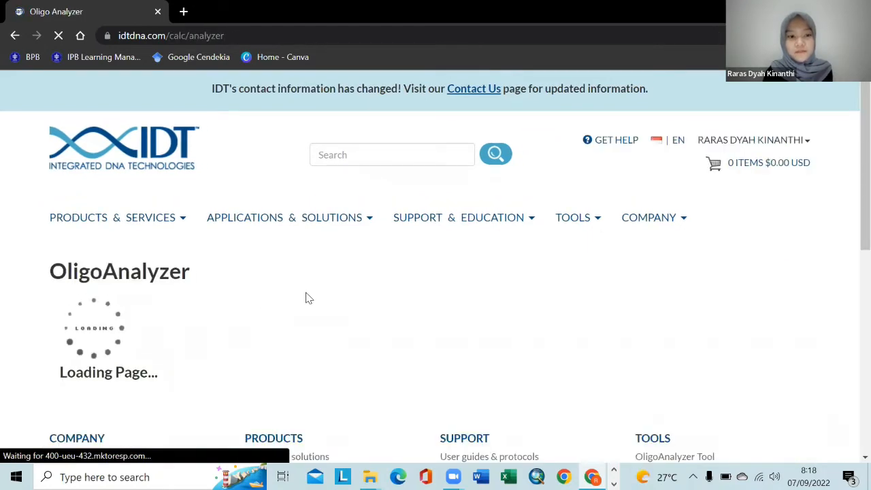
pyautogui.scroll(-1, 306, 295)
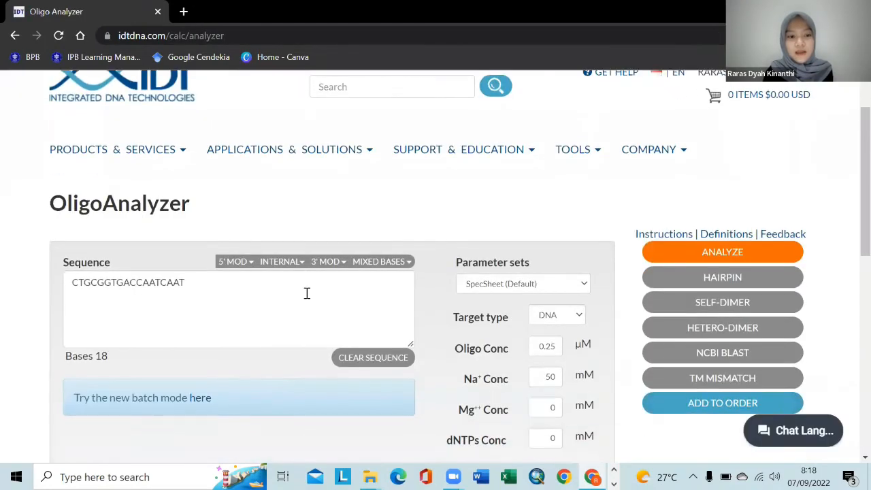
pyautogui.doubleClick(125, 291)
pyautogui.press('BackSpace')
pyautogui.scroll(-2, 117, 314)
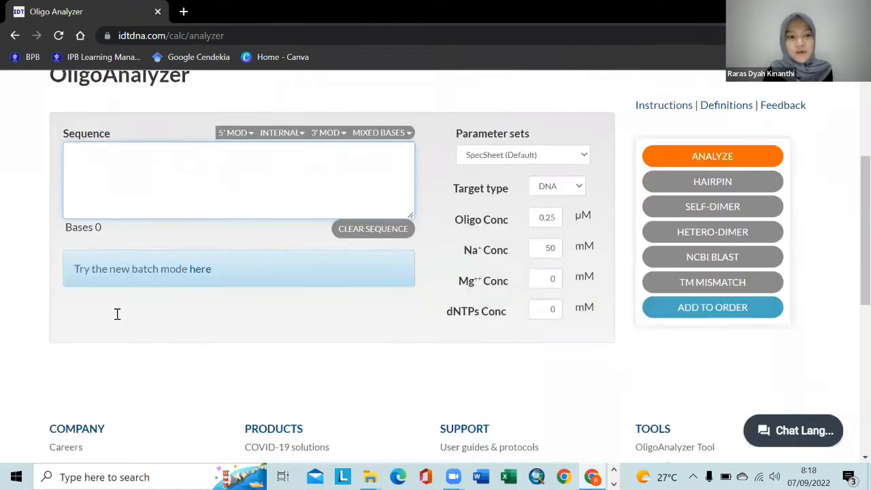
pyautogui.scroll(1, 238, 354)
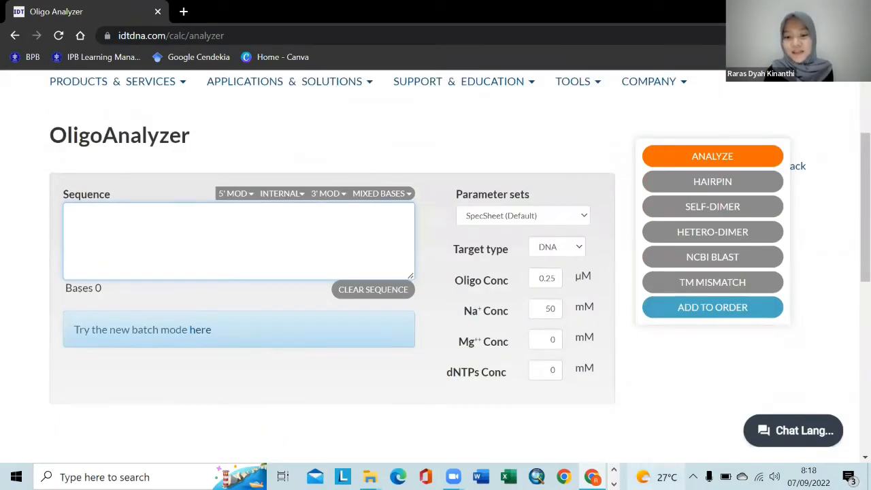
# Step: Copy the forward candidate CTG CGG TGA CCA ATC AAT from the Kandidat Primer file into OligoAnalyzer's sequence field
pyautogui.click(614, 484)
pyautogui.click(351, 477)
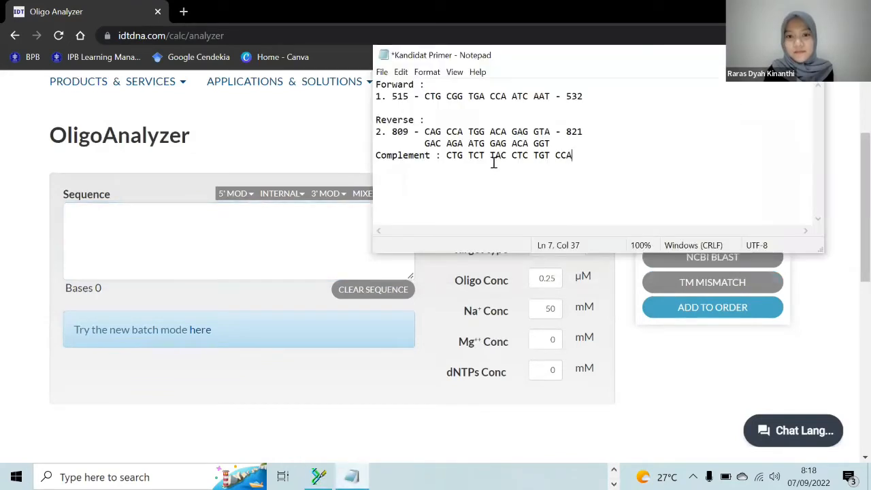
pyautogui.moveTo(424, 99); pyautogui.dragTo(551, 98)
pyautogui.hotkey('ctrl', 'c')
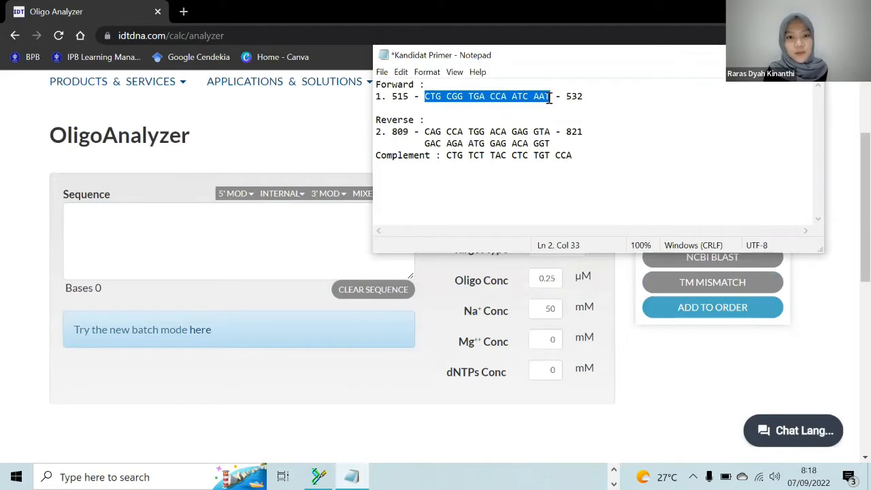
pyautogui.click(325, 216)
pyautogui.hotkey('ctrl', 'v')
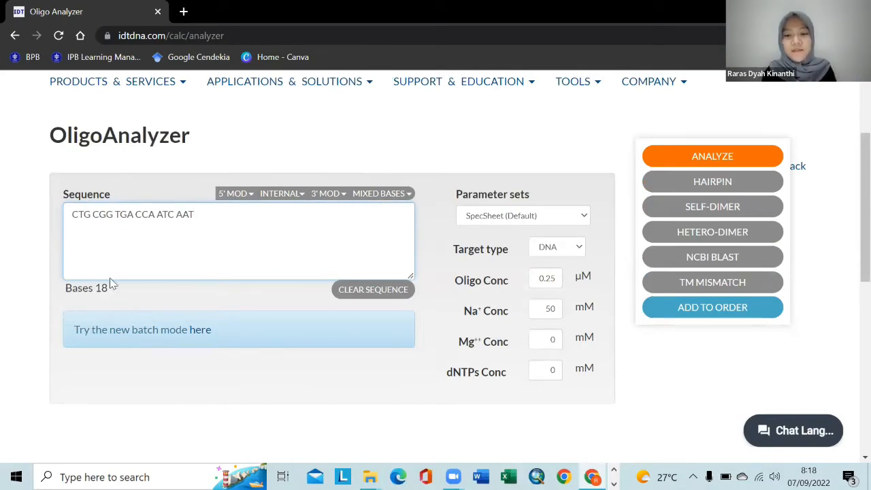
# Step: Analyze the forward primer and view its results for length, GC content and melting temperature
pyautogui.click(659, 158)
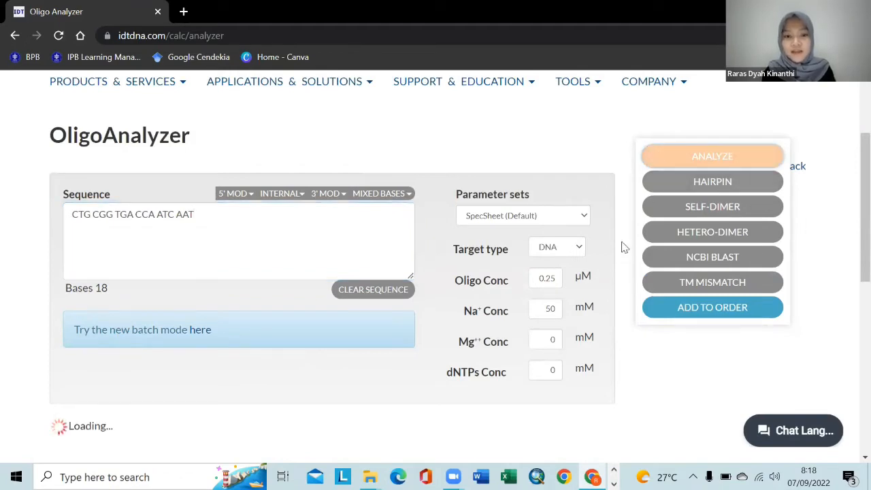
pyautogui.scroll(-4, 619, 257)
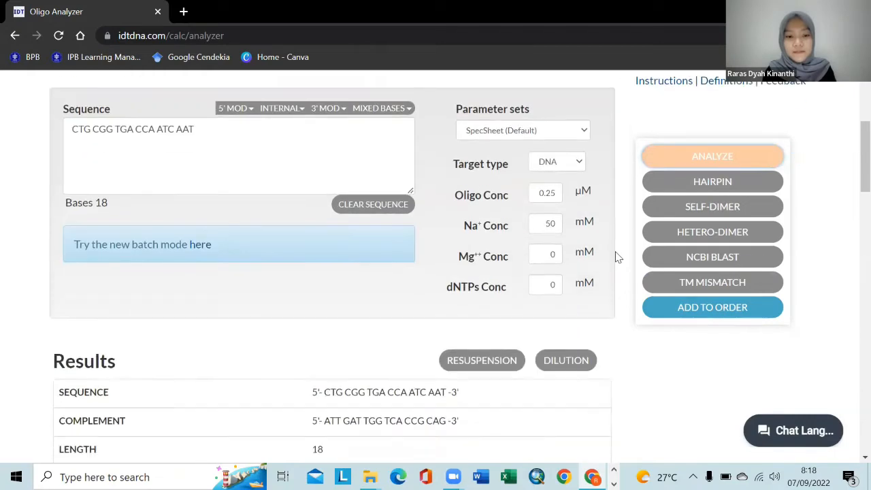
pyautogui.scroll(-1, 618, 258)
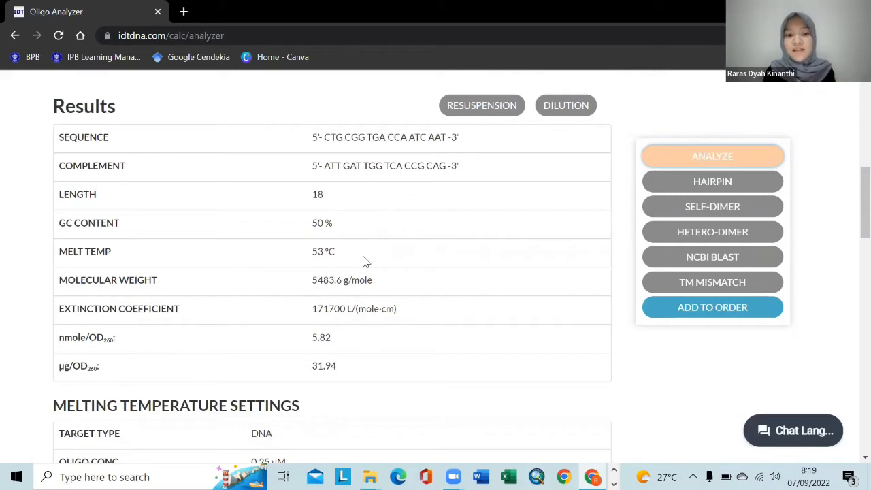
# Step: Run the hairpin and self-dimer analyses on the forward primer and check the structures' Tm and delta G values
pyautogui.click(670, 195)
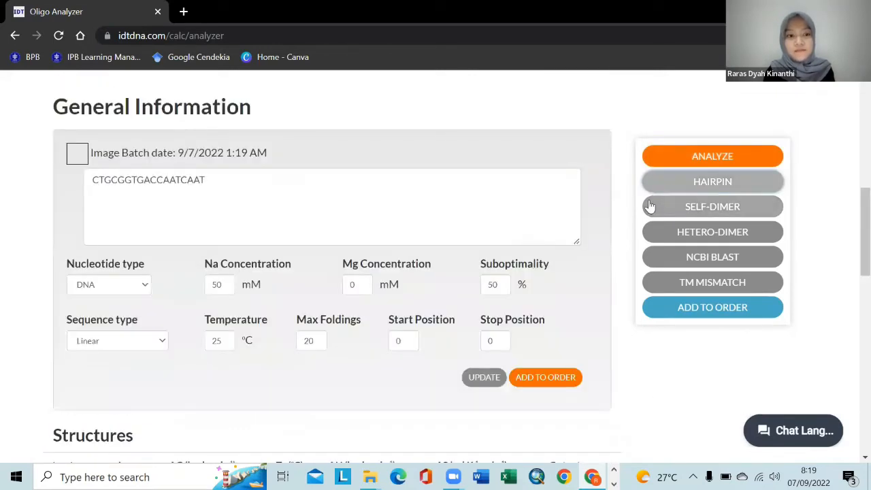
pyautogui.scroll(-3, 286, 295)
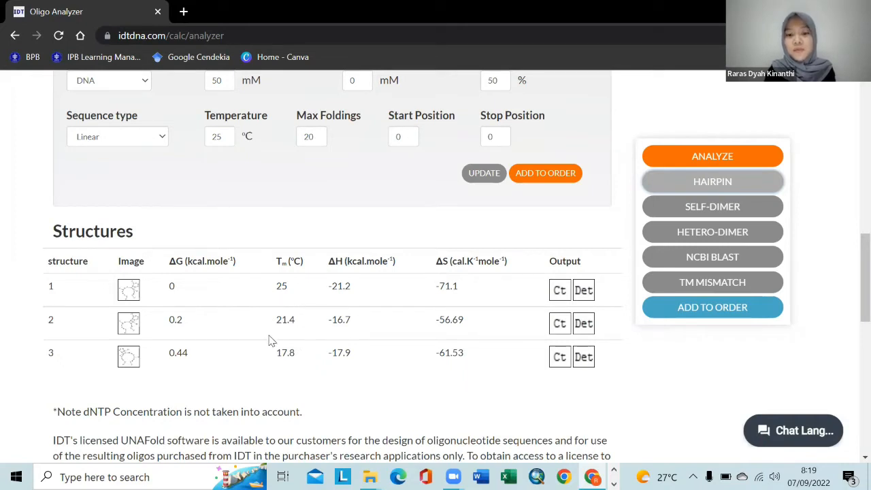
pyautogui.click(668, 210)
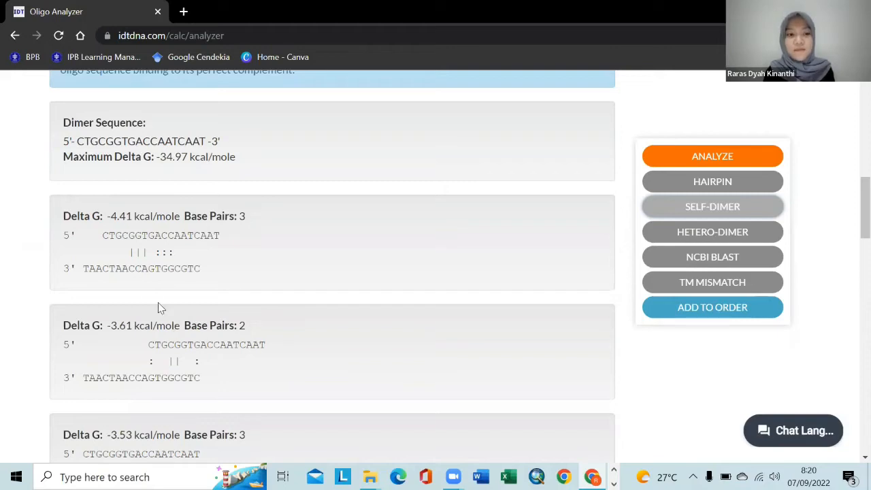
pyautogui.moveTo(111, 218); pyautogui.dragTo(135, 218)
pyautogui.scroll(1, 506, 318)
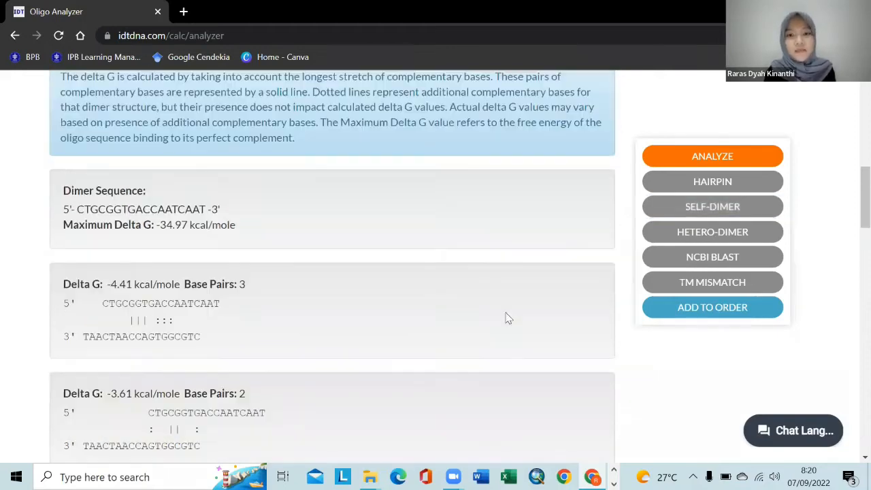
# Step: Calculate the forward primer's hetero-dimers, using the complement CTG TCT TAC CTC TGT CCA from the Kandidat Primer file as secondary sequence
pyautogui.click(701, 244)
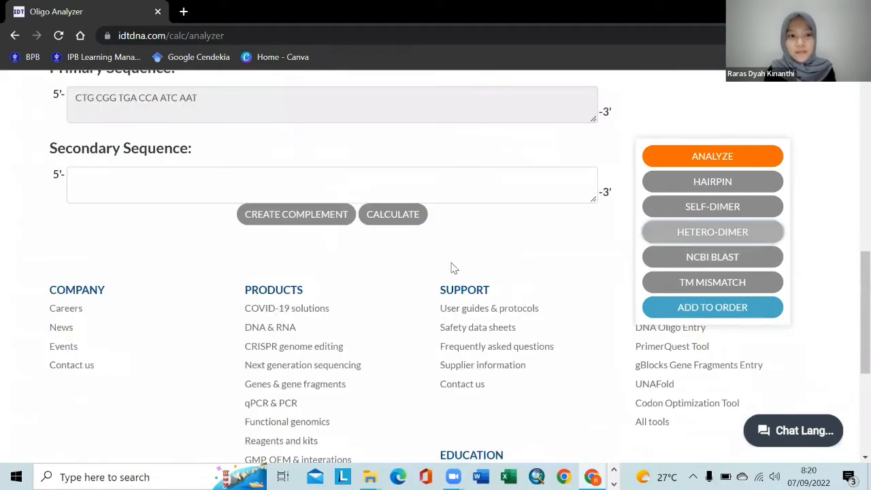
pyautogui.scroll(1, 446, 266)
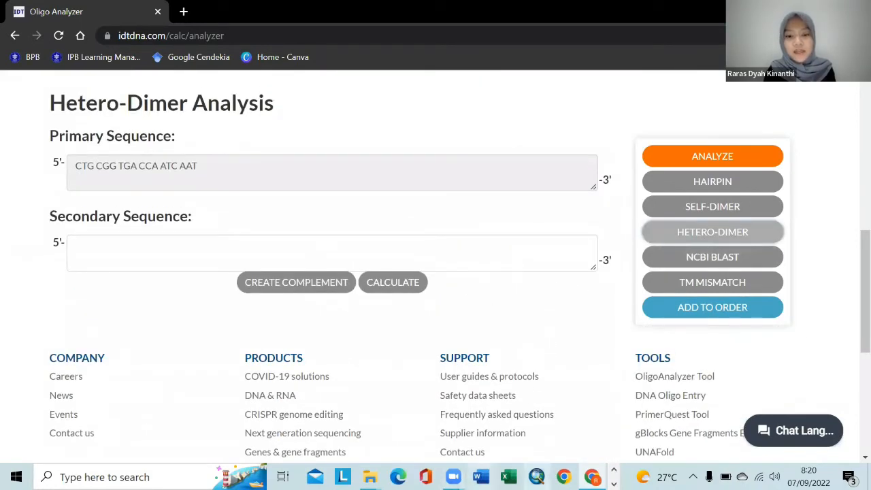
pyautogui.click(614, 484)
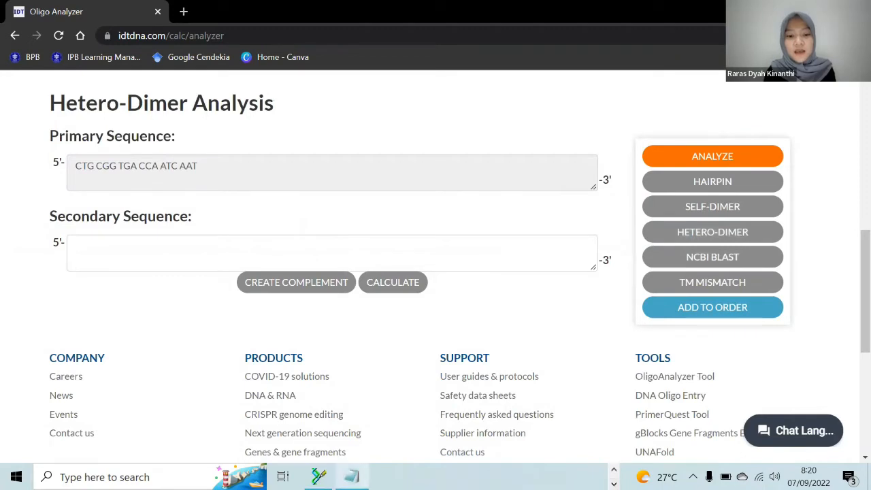
pyautogui.click(352, 477)
pyautogui.moveTo(446, 155); pyautogui.dragTo(576, 158)
pyautogui.hotkey('ctrl', 'c')
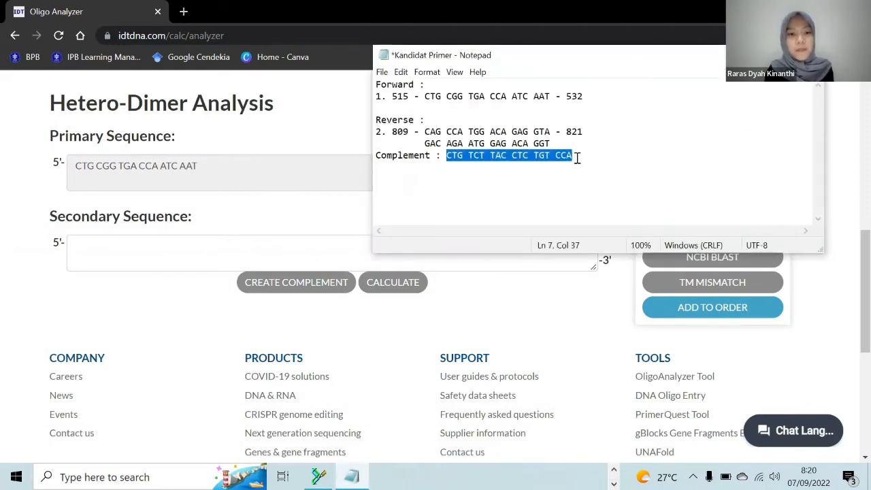
pyautogui.click(314, 251)
pyautogui.hotkey('ctrl', 'v')
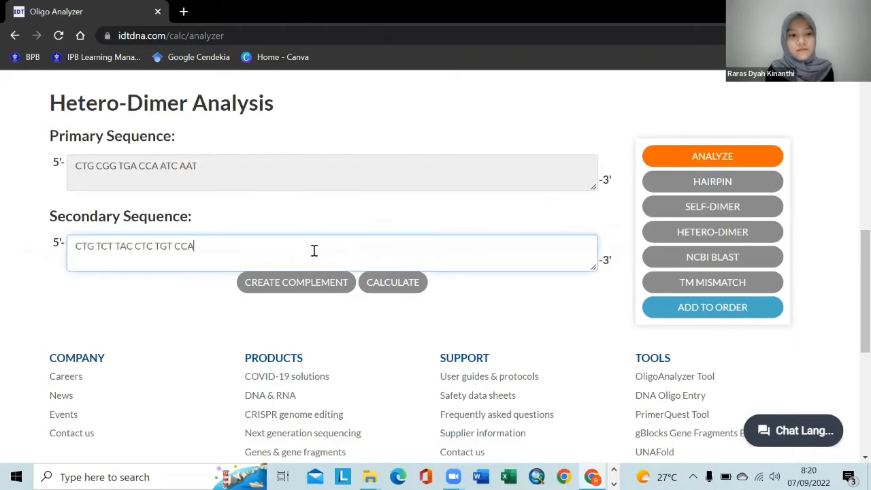
pyautogui.click(394, 287)
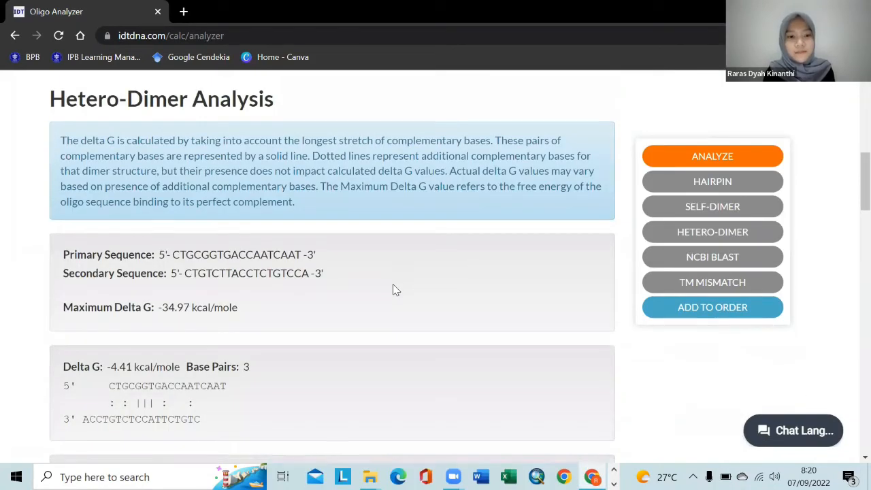
# Step: Examine the delta G values and base pairs of the predicted hetero-dimer structures
pyautogui.scroll(-2, 393, 284)
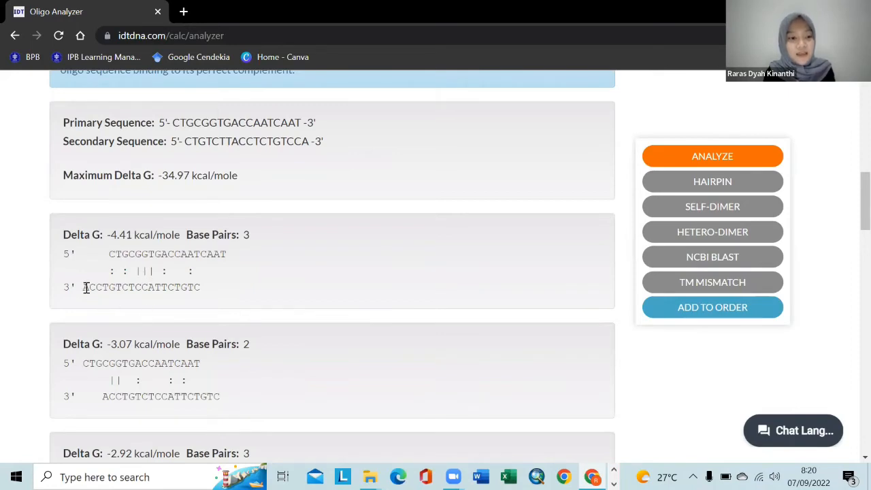
pyautogui.scroll(-1, 141, 367)
pyautogui.scroll(-1, 141, 369)
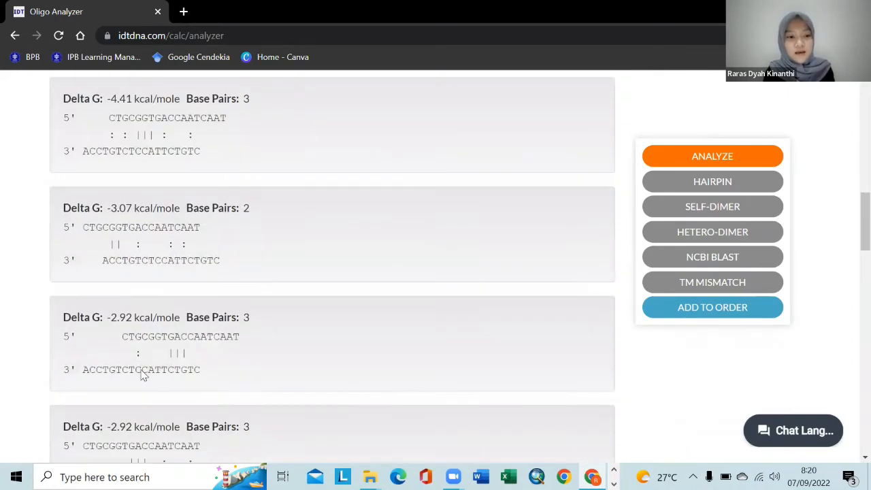
pyautogui.scroll(-2, 142, 370)
pyautogui.scroll(-2, 143, 373)
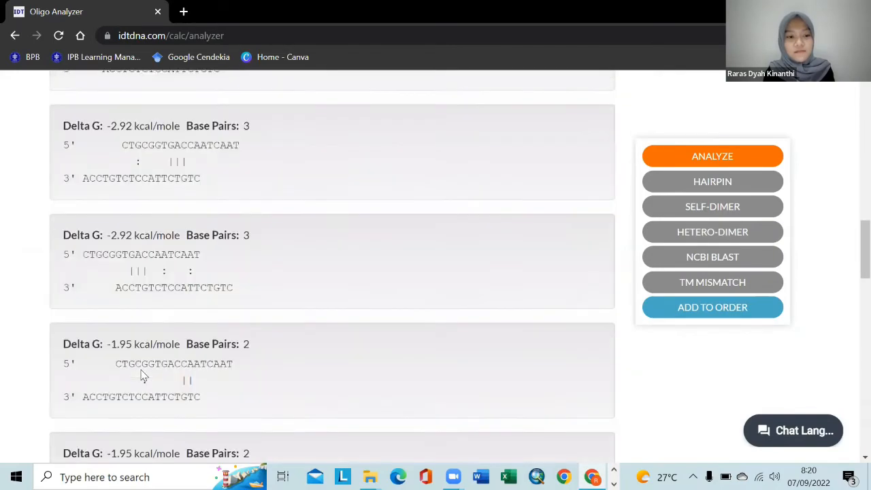
pyautogui.scroll(-2, 141, 370)
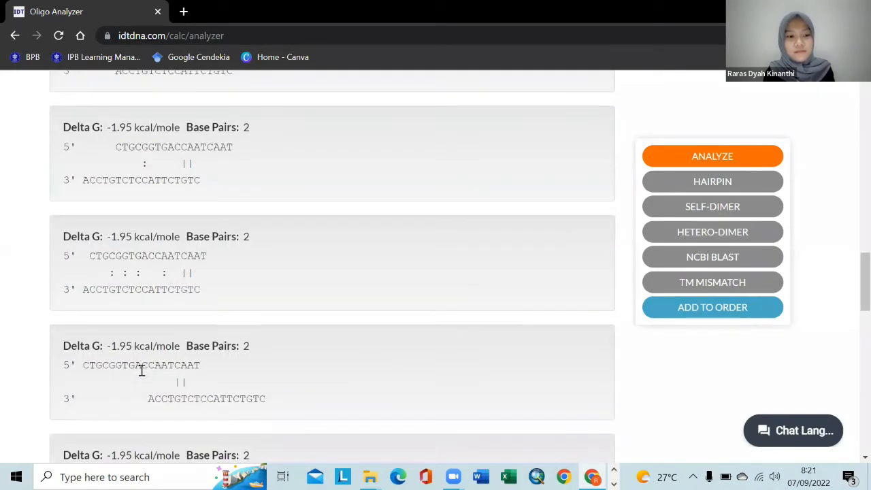
pyautogui.scroll(3, 160, 370)
pyautogui.scroll(6, 194, 368)
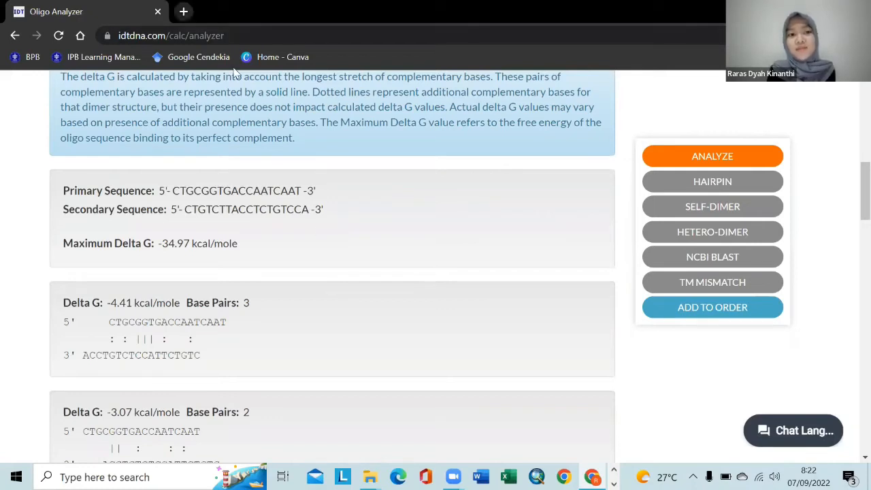
# Step: Open the NCBI website in a new browser tab and go to the Primer-BLAST tool among the BLAST specialized searches
pyautogui.hotkey('ctrl', 't')
pyautogui.write('ncbi')
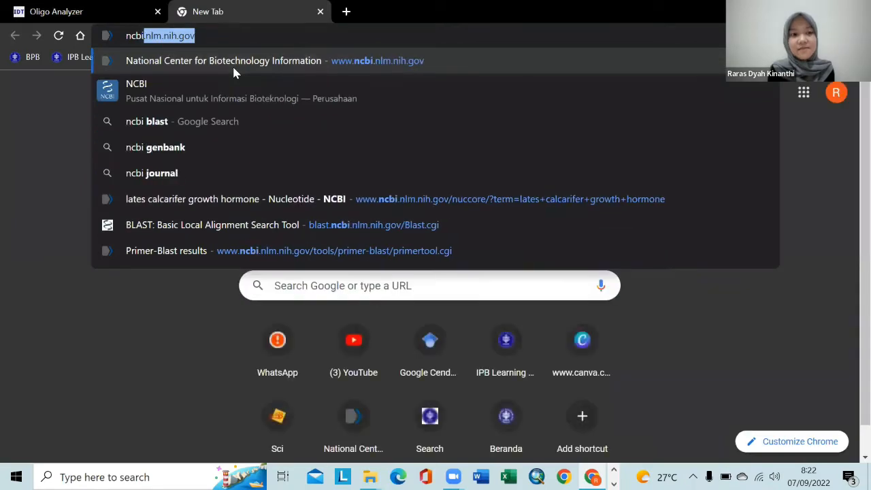
pyautogui.press('Return')
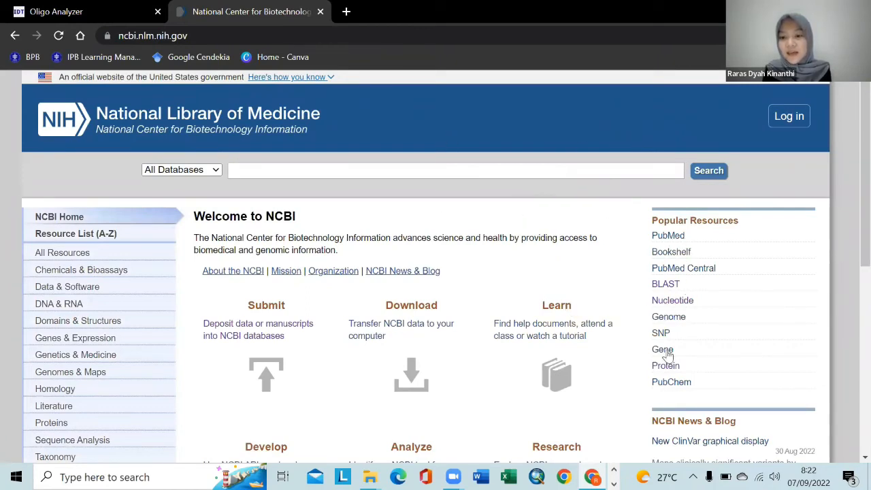
pyautogui.click(670, 288)
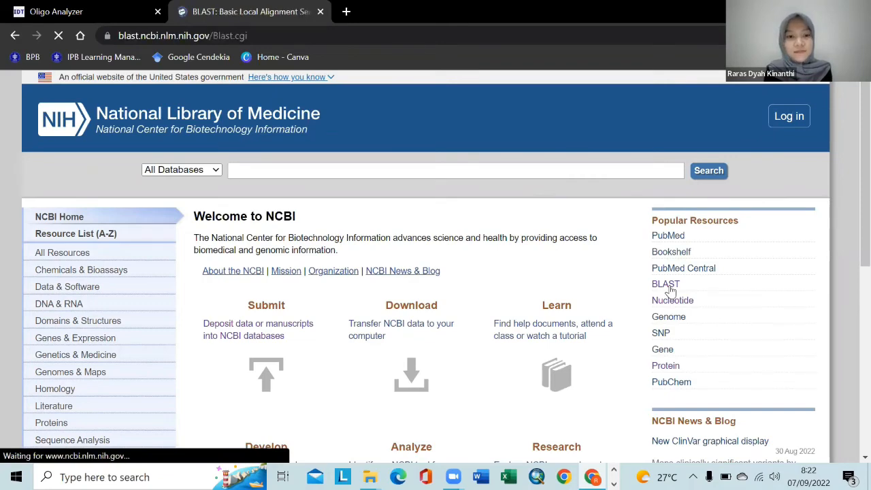
pyautogui.scroll(-6, 580, 334)
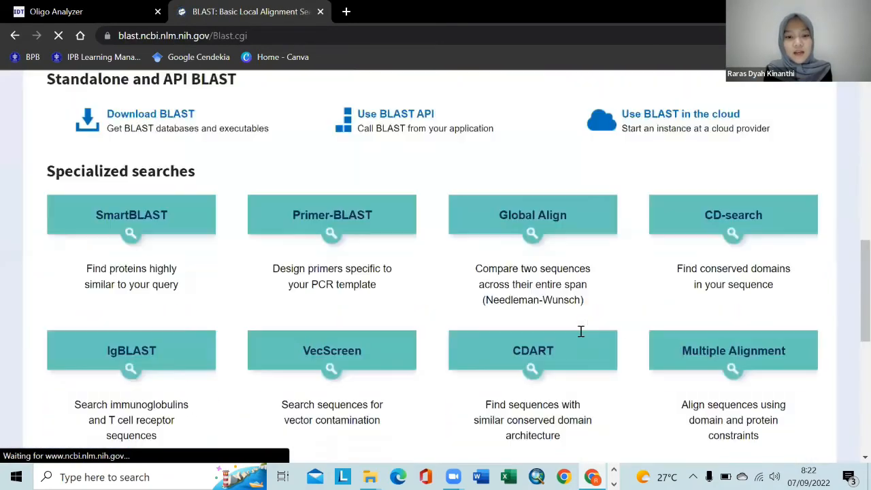
pyautogui.click(396, 276)
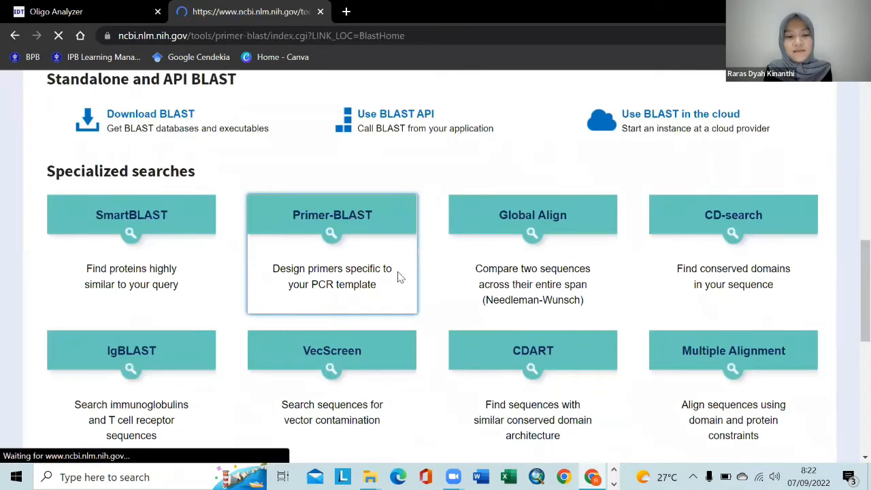
# Step: Copy the forward primer CTG CGG TGA CCA ATC AAT from the Kandidat Primer file into Primer-BLAST as the own forward primer
pyautogui.scroll(-1, 395, 286)
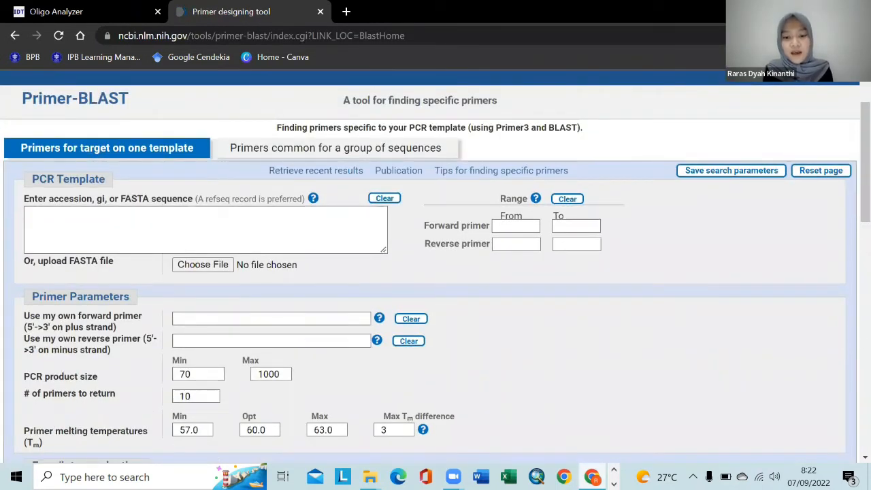
pyautogui.click(614, 484)
pyautogui.click(352, 477)
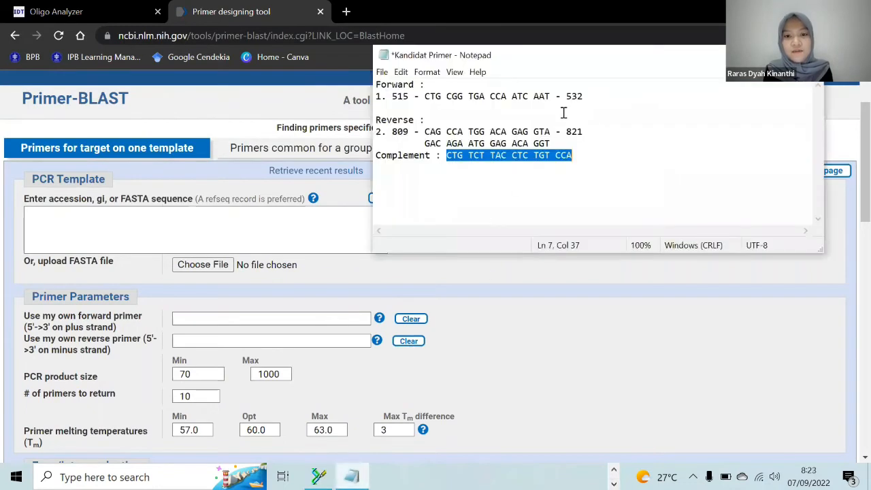
pyautogui.moveTo(551, 96); pyautogui.dragTo(443, 100)
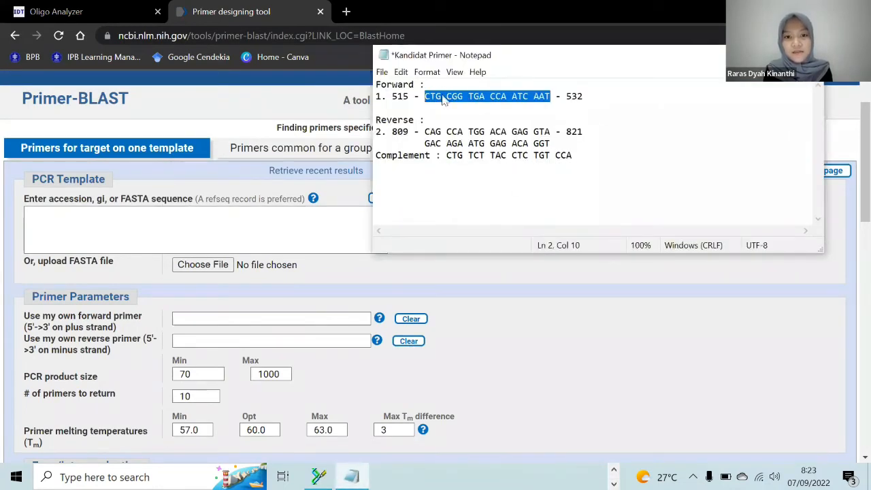
pyautogui.rightClick(443, 100)
pyautogui.click(470, 132)
pyautogui.click(308, 315)
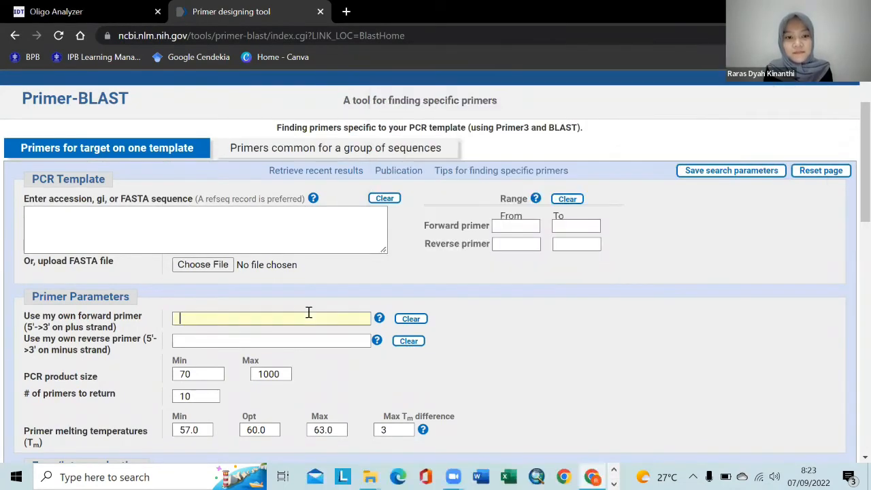
pyautogui.rightClick(309, 314)
pyautogui.click(356, 205)
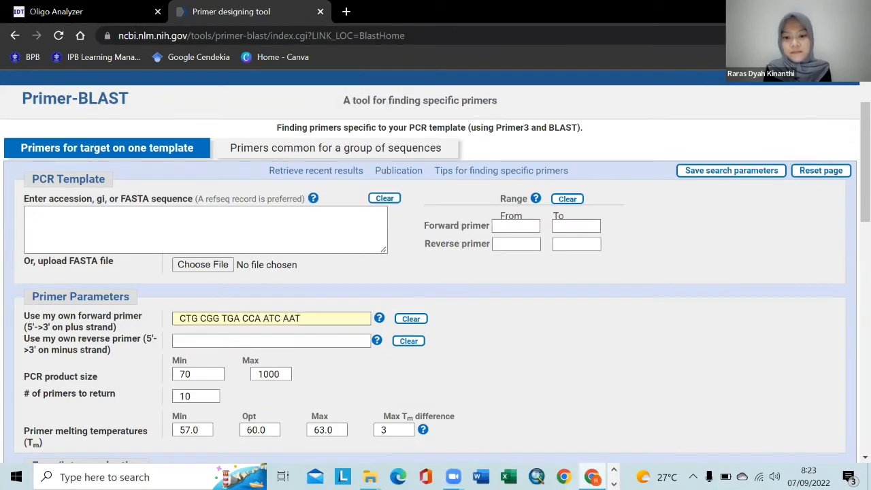
# Step: Copy the complement CTG TCT TAC CTC TGT CCA from the Kandidat Primer file into Primer-BLAST as the own reverse primer
pyautogui.hotkey('alt', 'Tab')
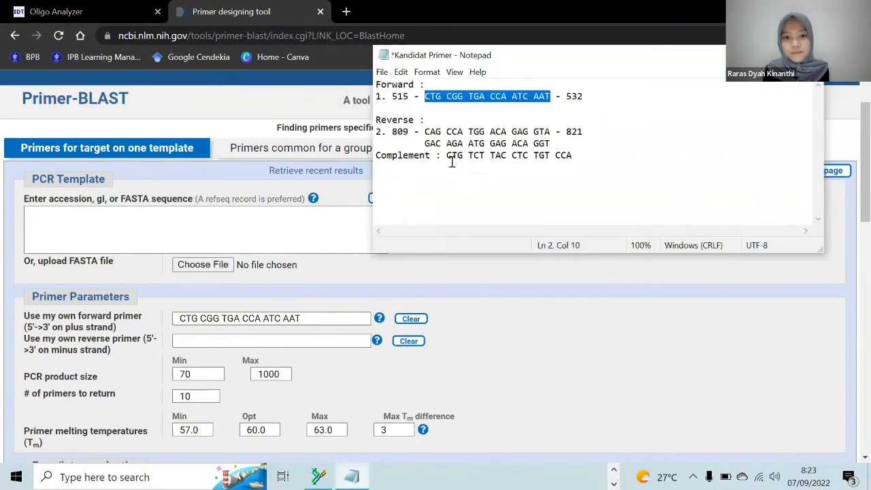
pyautogui.moveTo(447, 155); pyautogui.dragTo(574, 158)
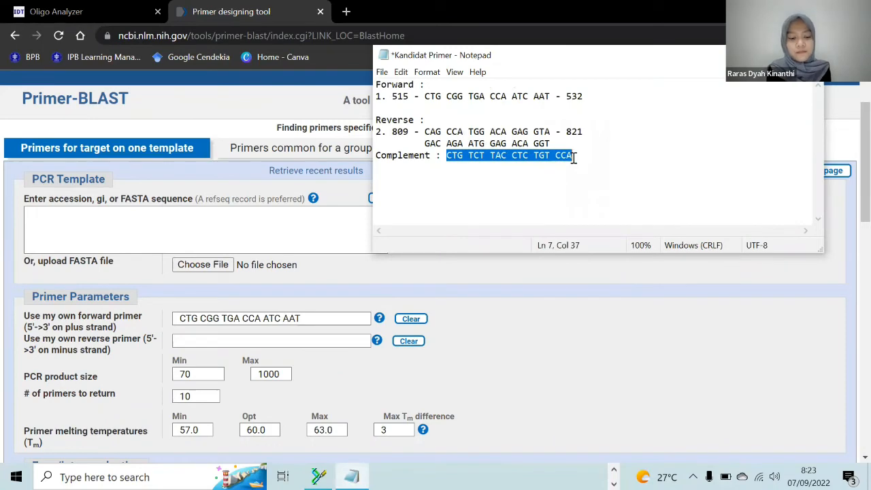
pyautogui.click(350, 339)
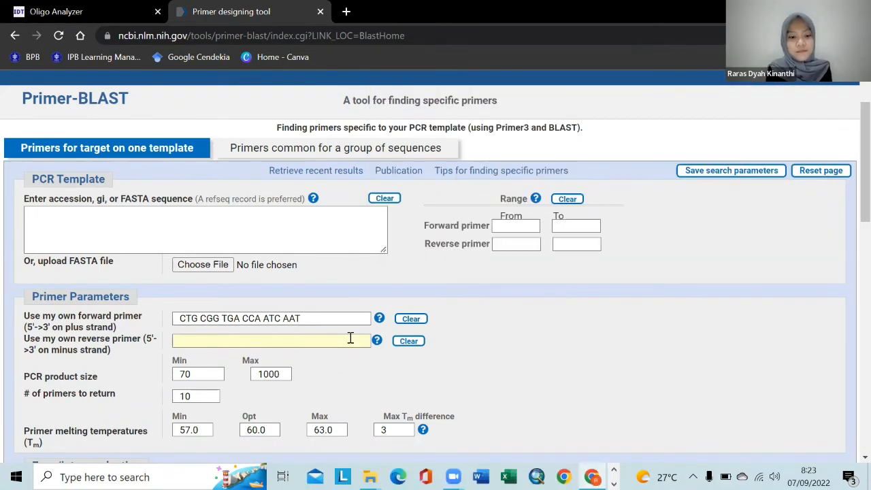
pyautogui.hotkey('ctrl', 'v')
# Step: Set the database for the primer pair specificity check to nr
pyautogui.scroll(-3, 392, 351)
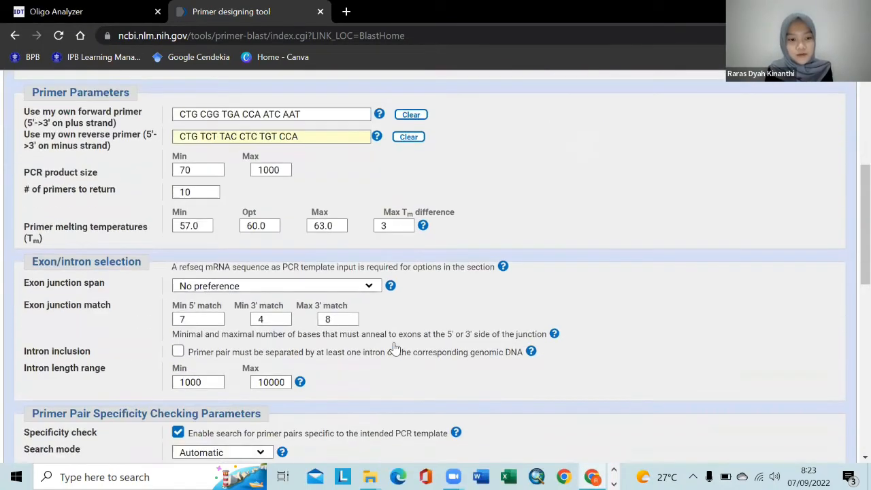
pyautogui.scroll(-3, 395, 349)
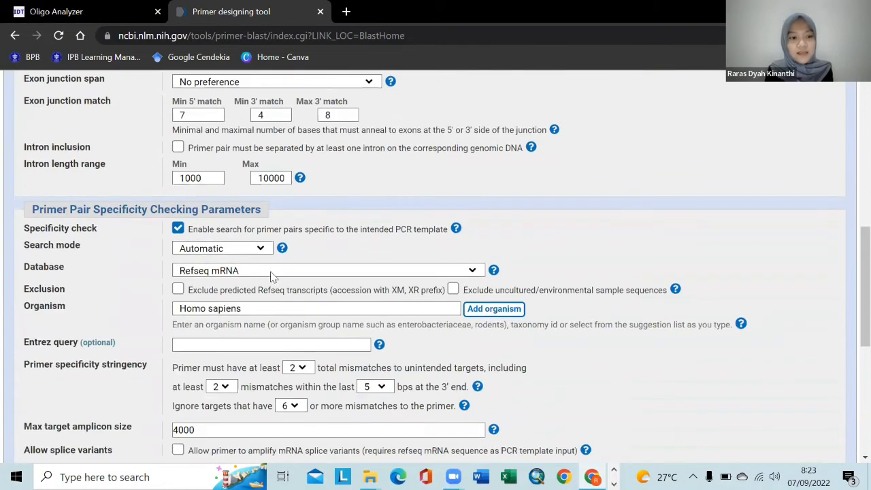
pyautogui.click(271, 273)
pyautogui.click(231, 317)
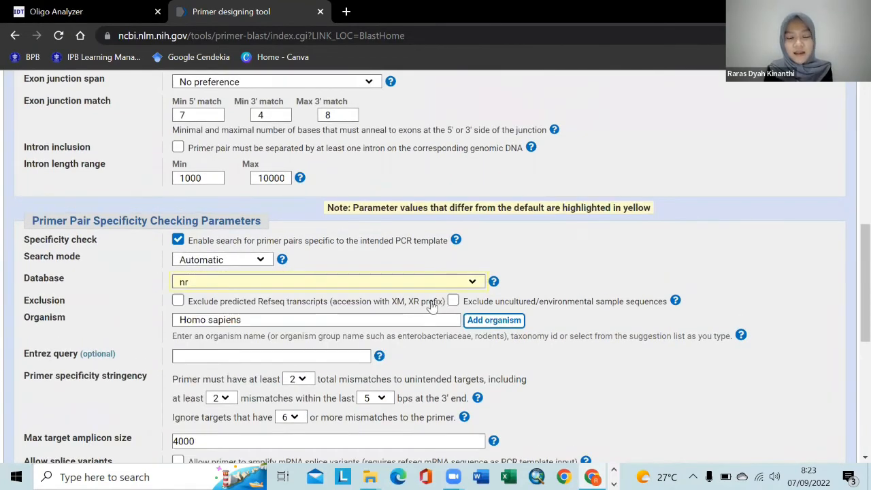
# Step: Replace the organism Homo sapiens with Teleostei (taxid:32443) for the specificity check
pyautogui.scroll(-1, 507, 300)
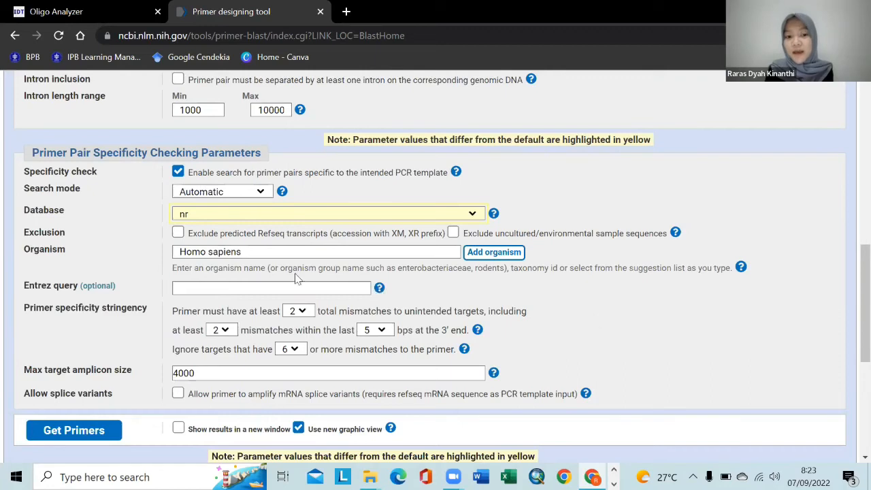
pyautogui.moveTo(330, 253); pyautogui.dragTo(175, 252)
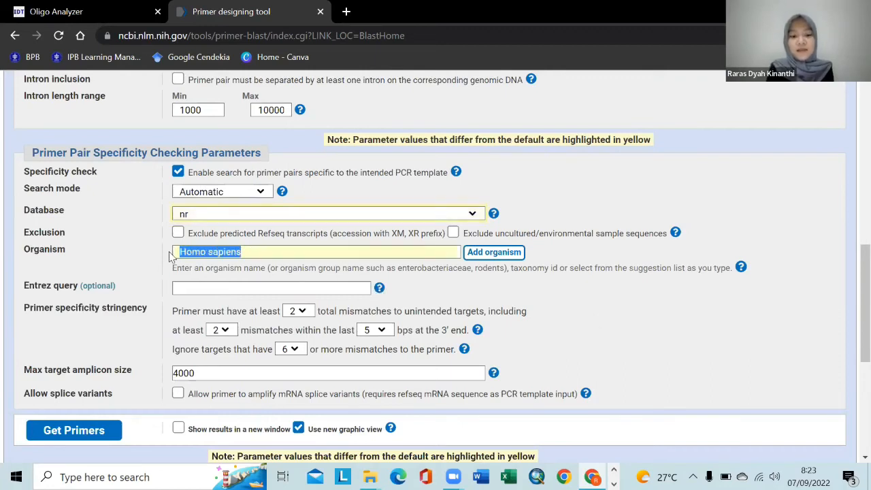
pyautogui.press('BackSpace')
pyautogui.write('Teleoste')
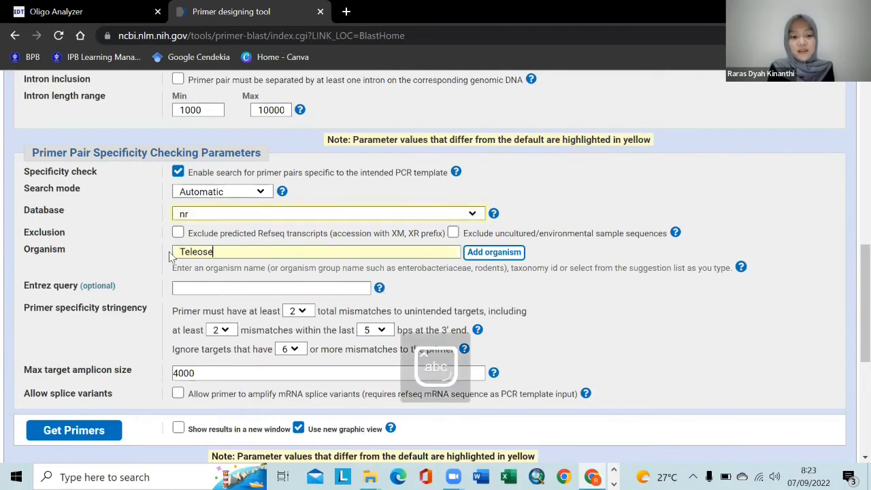
pyautogui.press('BackSpace')
pyautogui.write('tei')
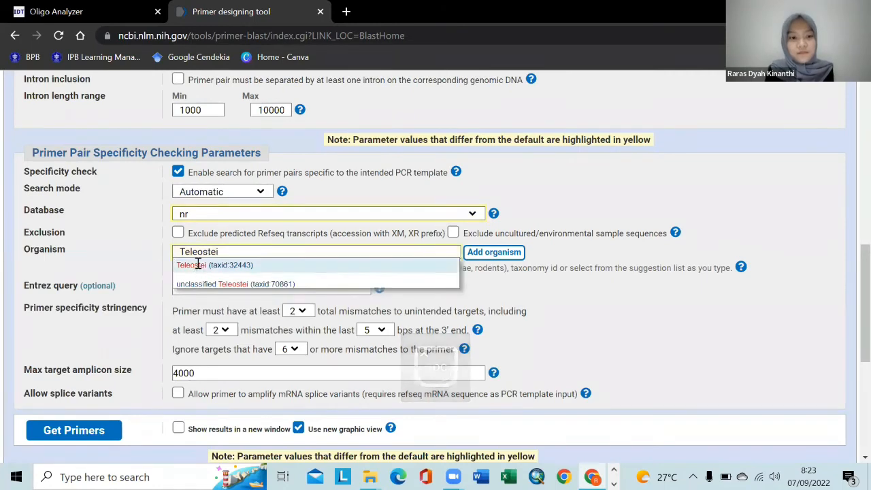
pyautogui.click(198, 264)
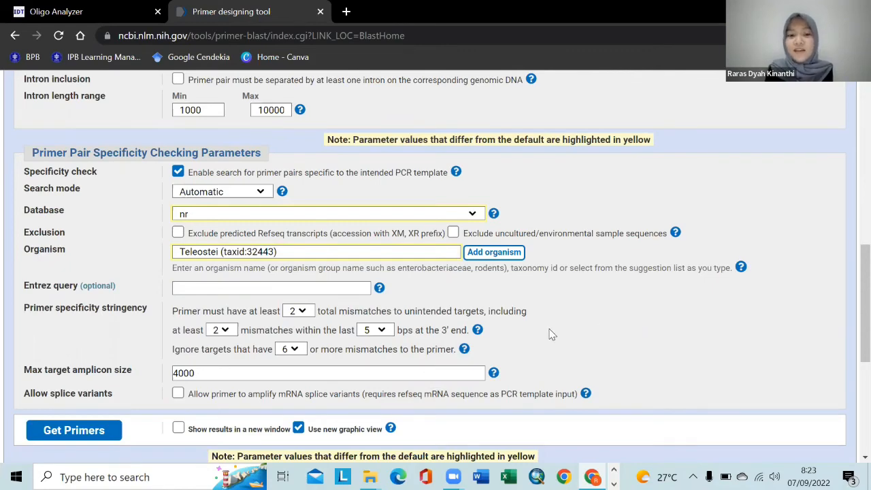
# Step: Enable showing the results in a new window and run the Primer-BLAST search
pyautogui.scroll(-1, 550, 335)
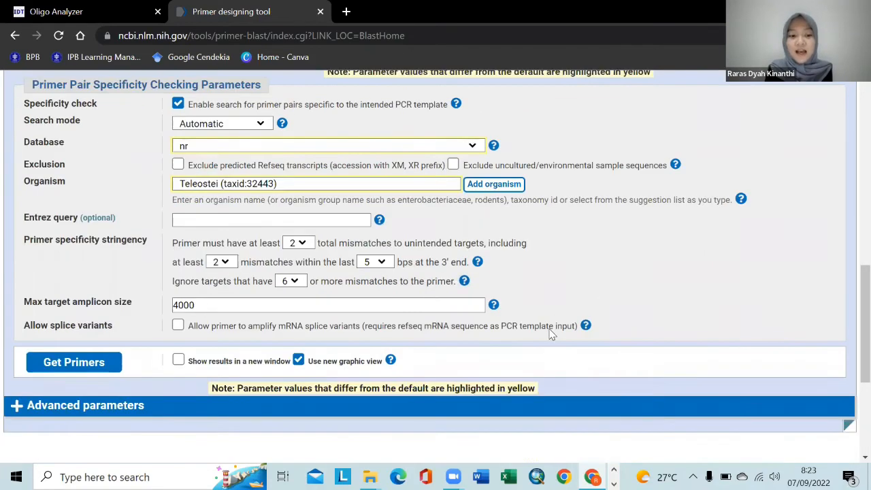
pyautogui.click(212, 366)
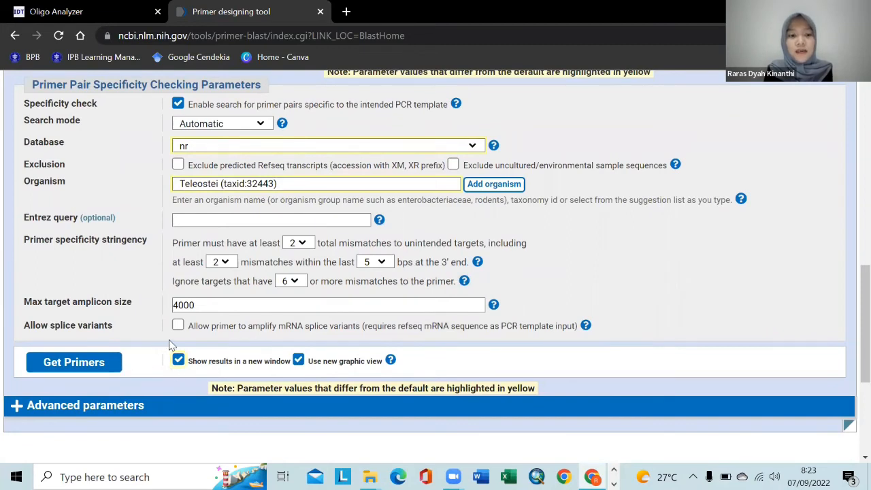
pyautogui.click(116, 358)
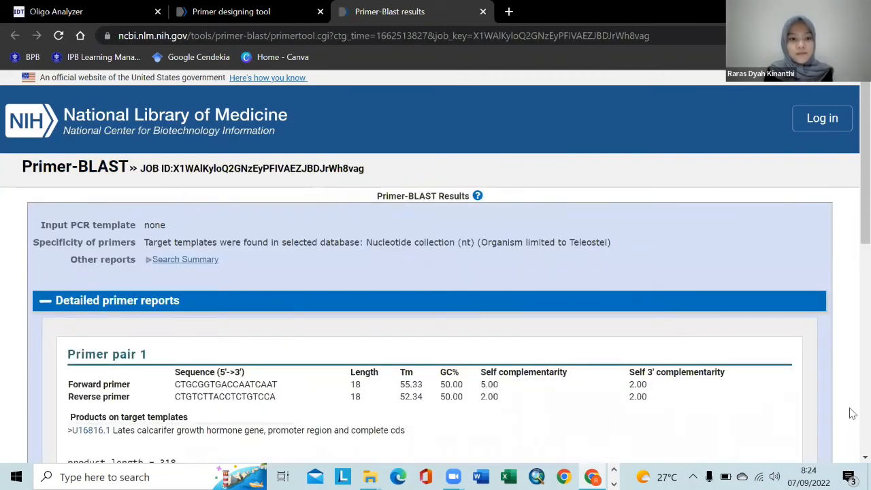
# Step: Examine the report for primer pair 1, including Tm, GC%, self complementarity and the products on target templates, highlighting the Lates calcarifer growth hormone match
pyautogui.scroll(-1, 747, 402)
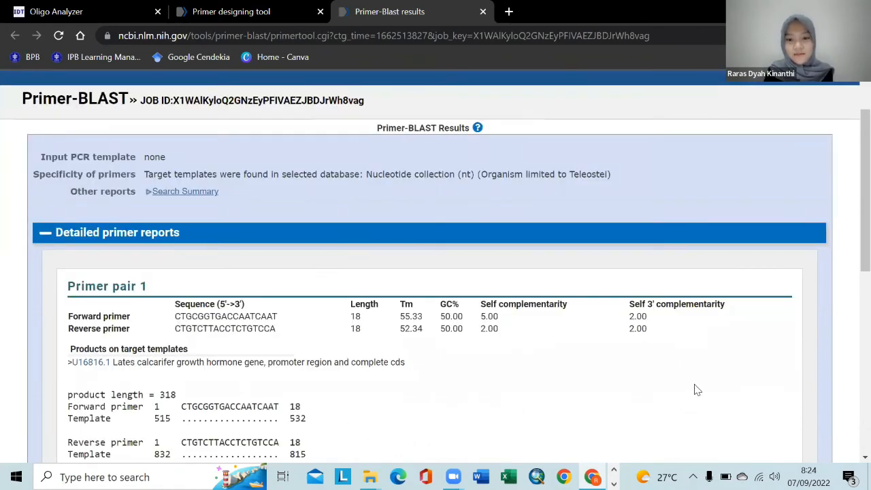
pyautogui.scroll(-1, 696, 389)
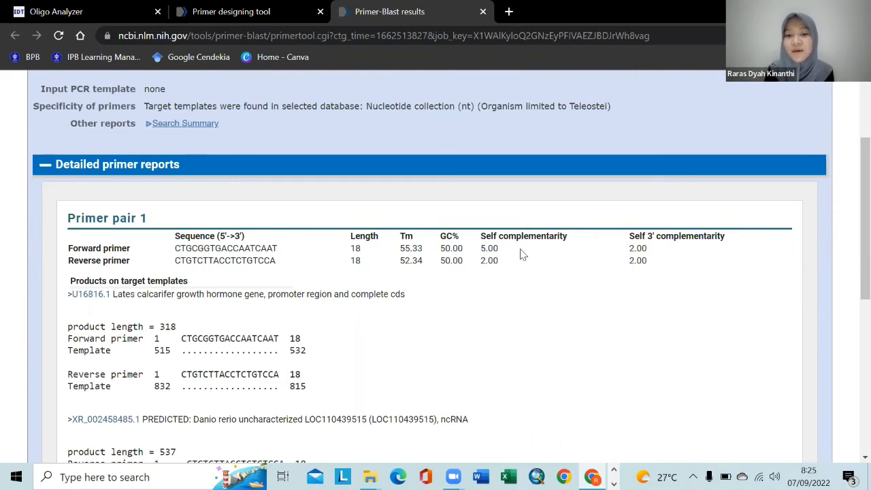
pyautogui.doubleClick(113, 294)
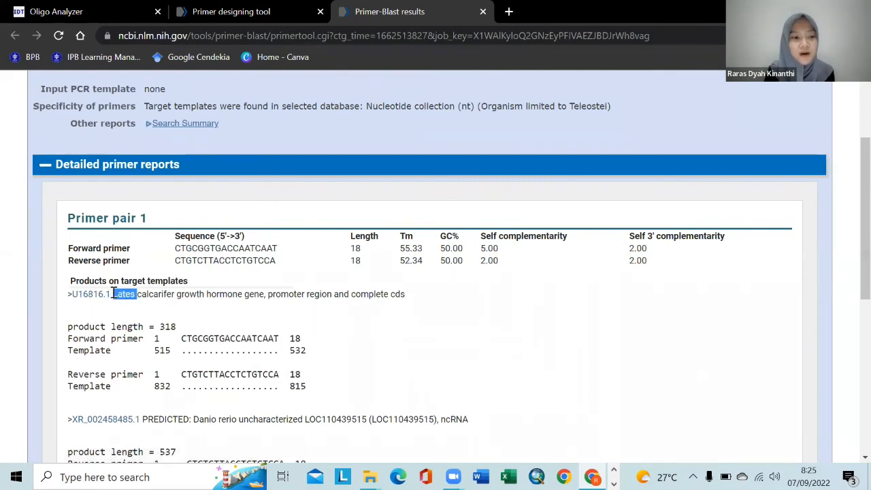
pyautogui.moveTo(114, 294); pyautogui.dragTo(234, 290)
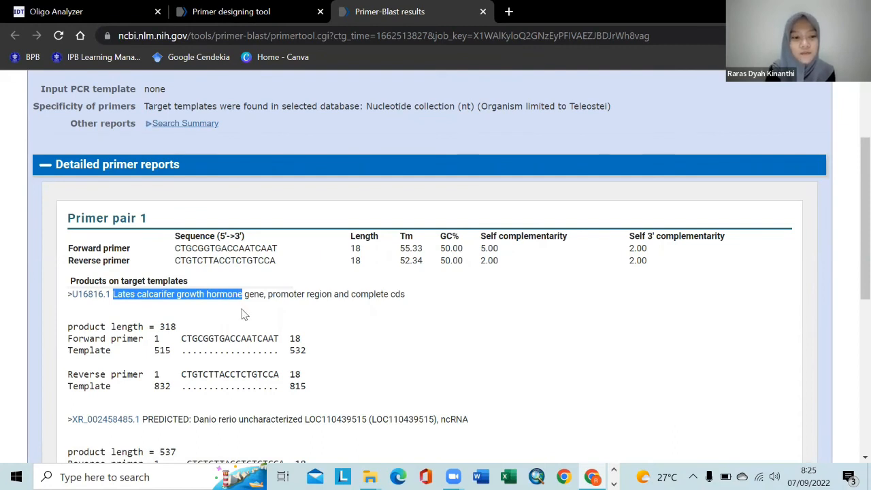
pyautogui.scroll(-2, 244, 314)
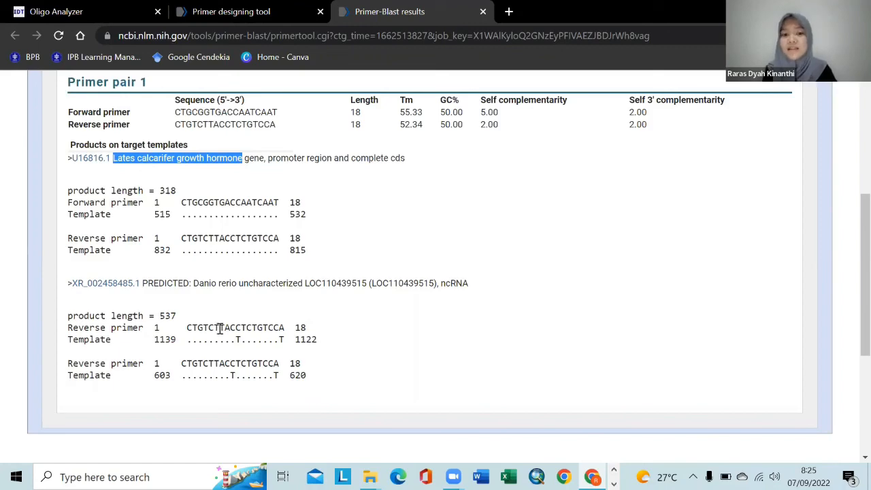
pyautogui.scroll(4, 252, 324)
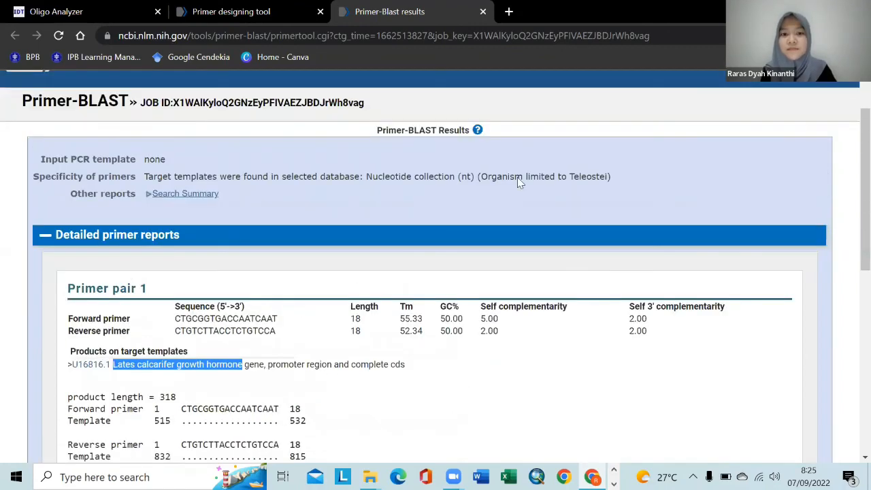